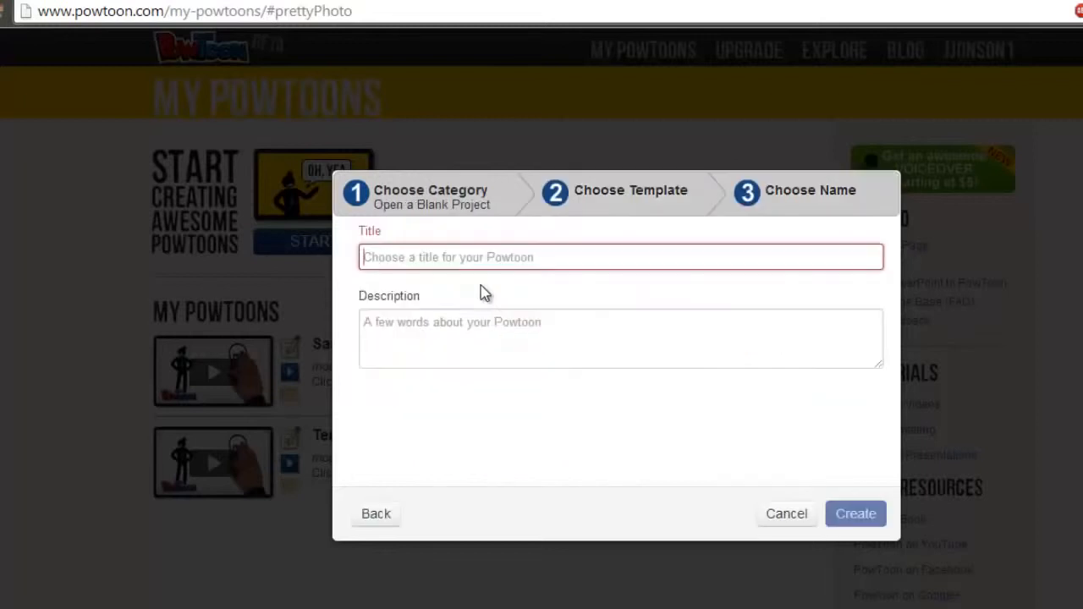
Create a blank project titled "Demo Toon"
text(Demo Toon)
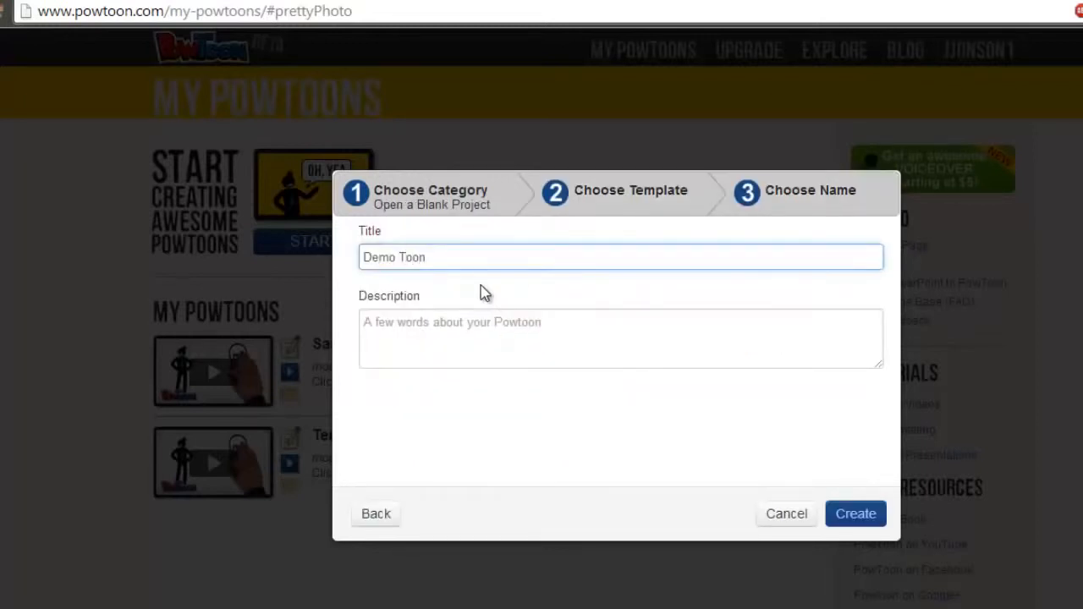
click(863, 520)
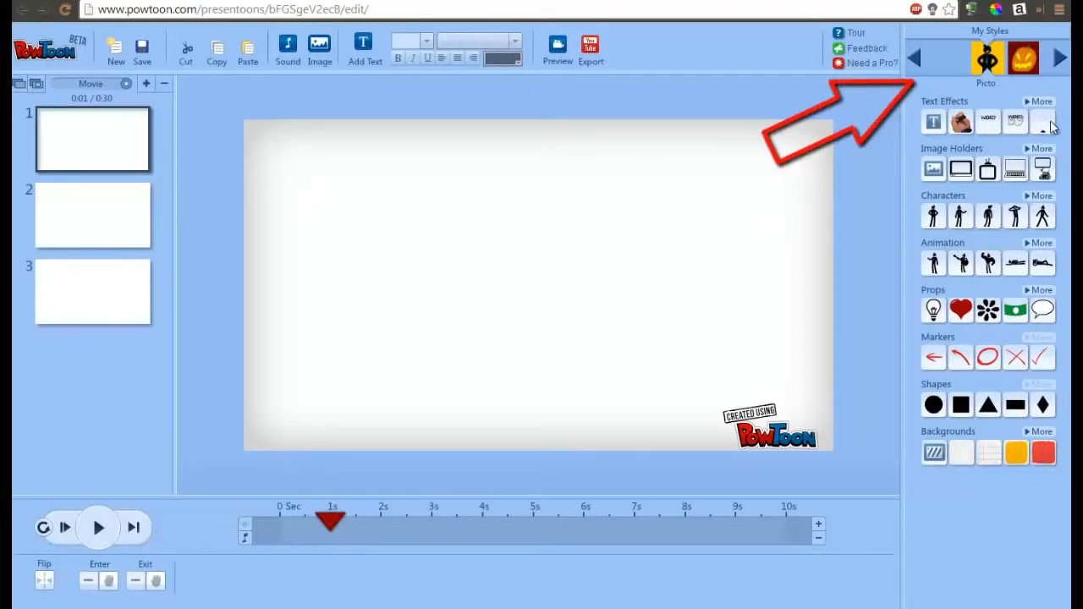
Browse the available library styles, such as Paper Cut and Retro, and return to the Picto style
click(1061, 57)
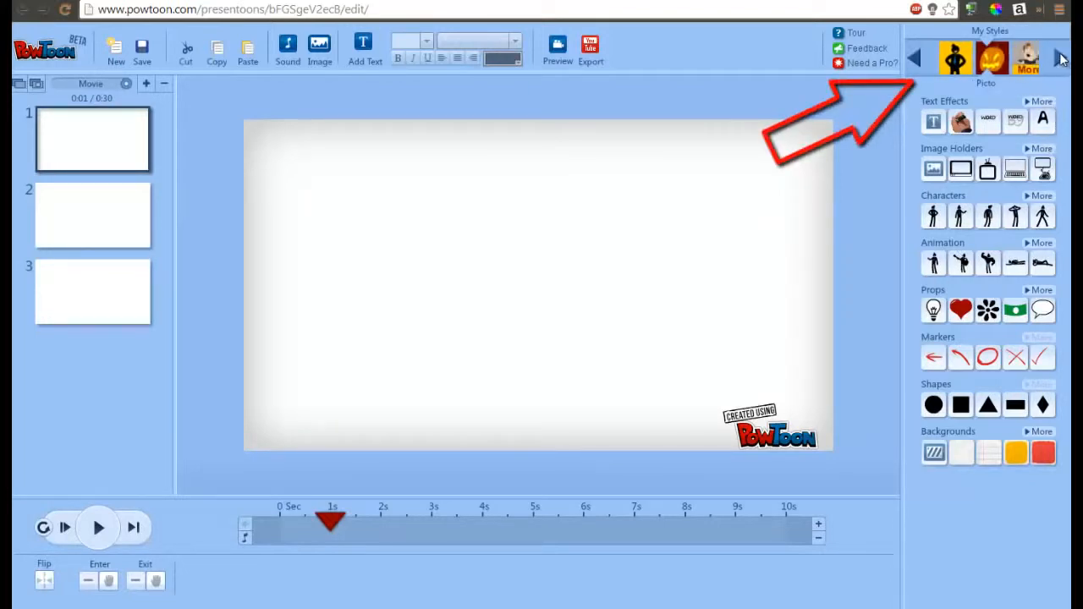
click(1060, 58)
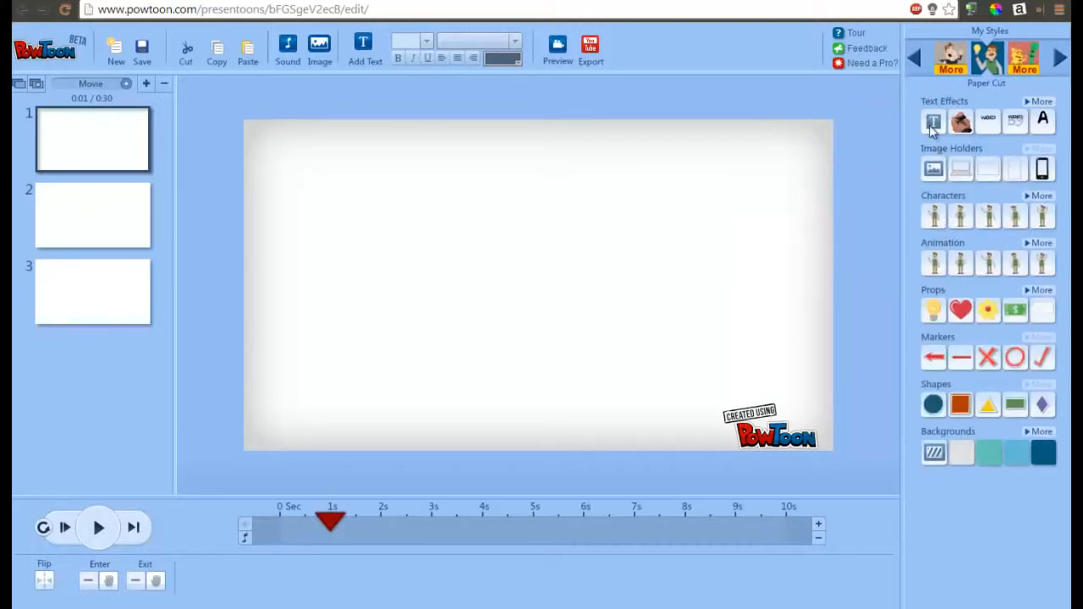
click(1061, 57)
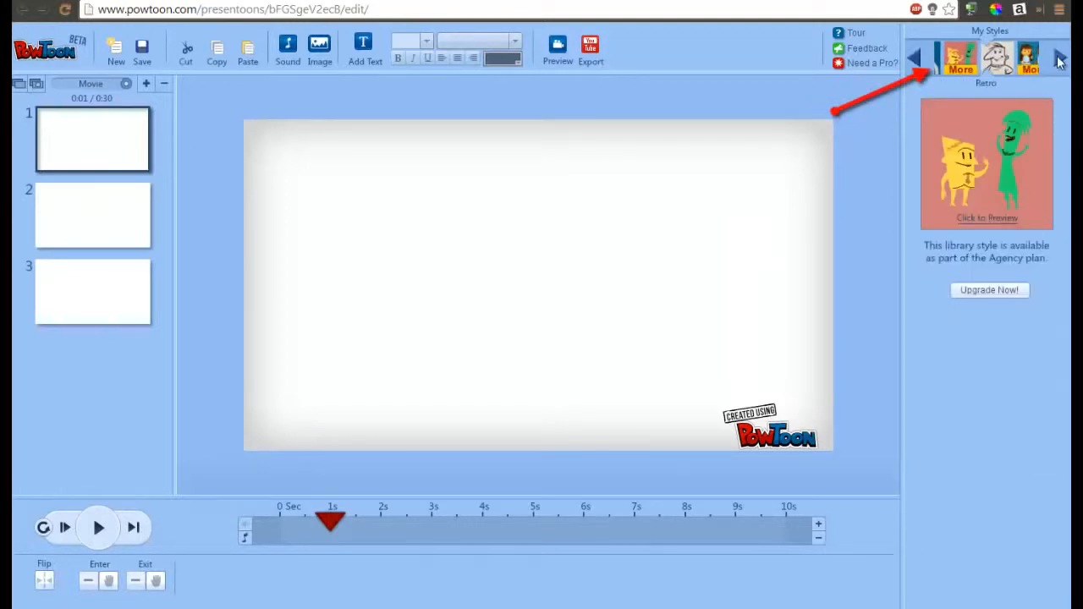
click(1060, 61)
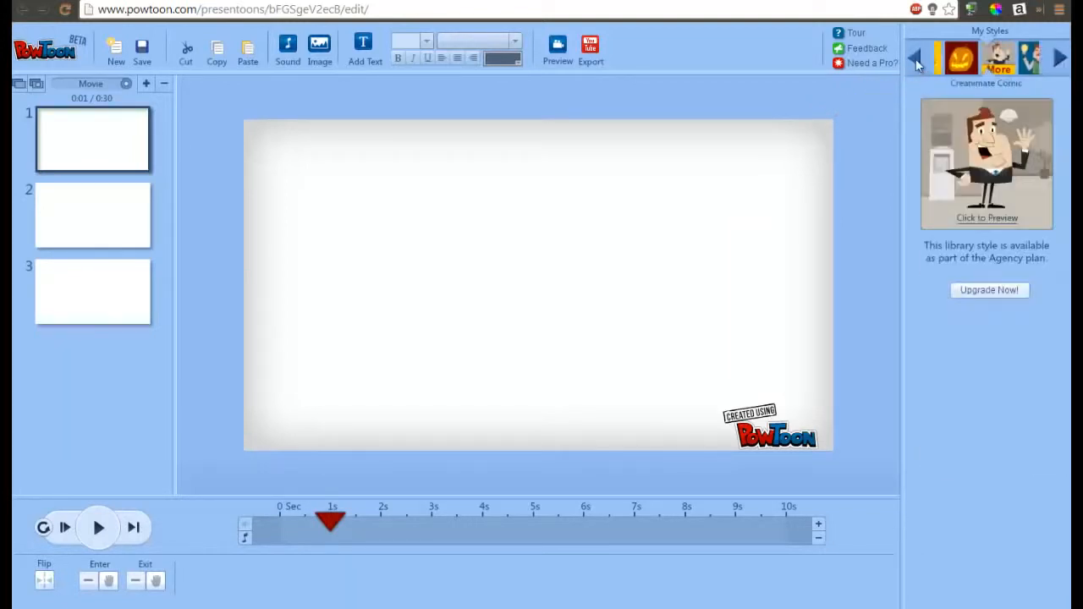
click(917, 63)
click(917, 62)
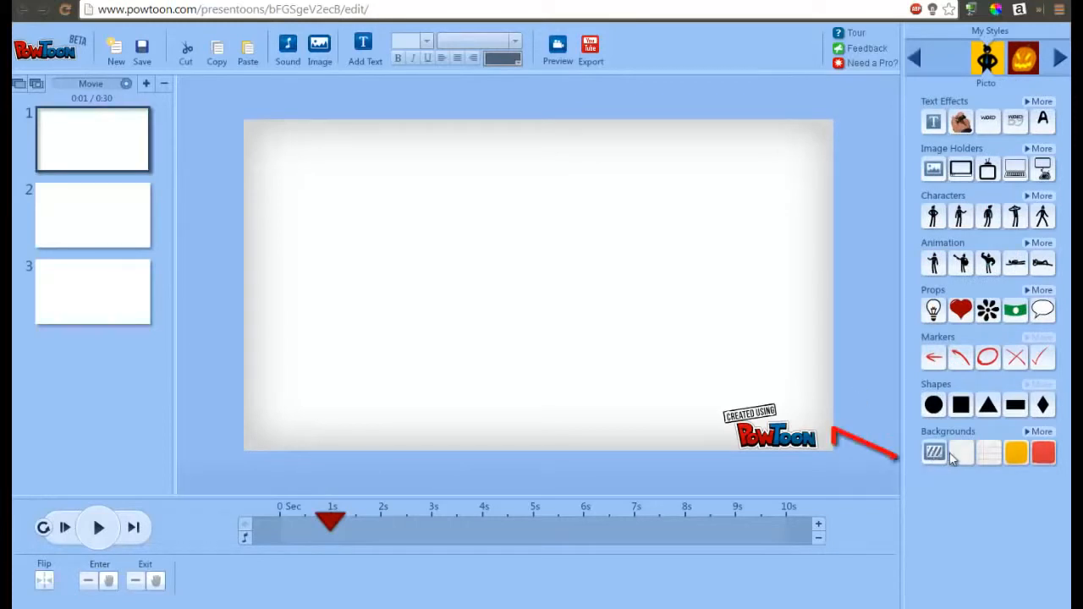
Apply the red background to the first slide and add a text box reading "Add some text"
click(1042, 454)
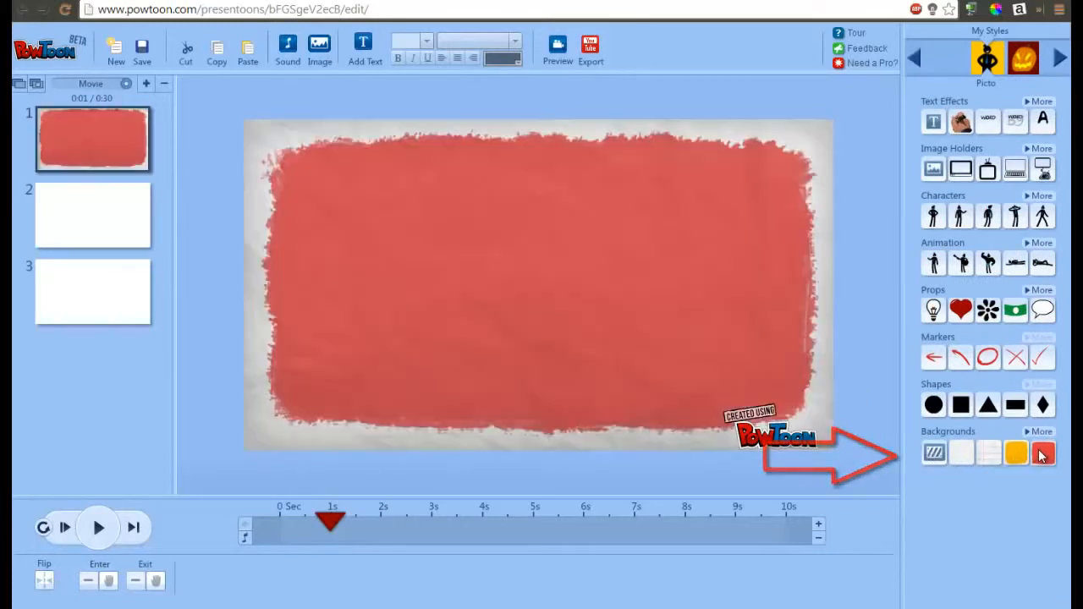
click(363, 46)
double_click(461, 289)
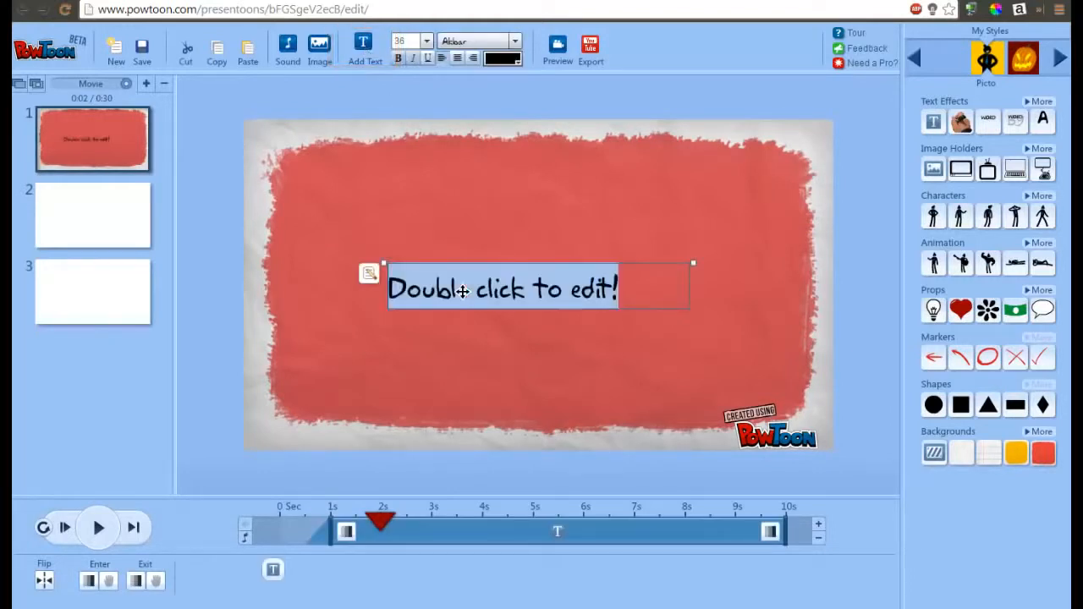
text(Add some text)
click(371, 342)
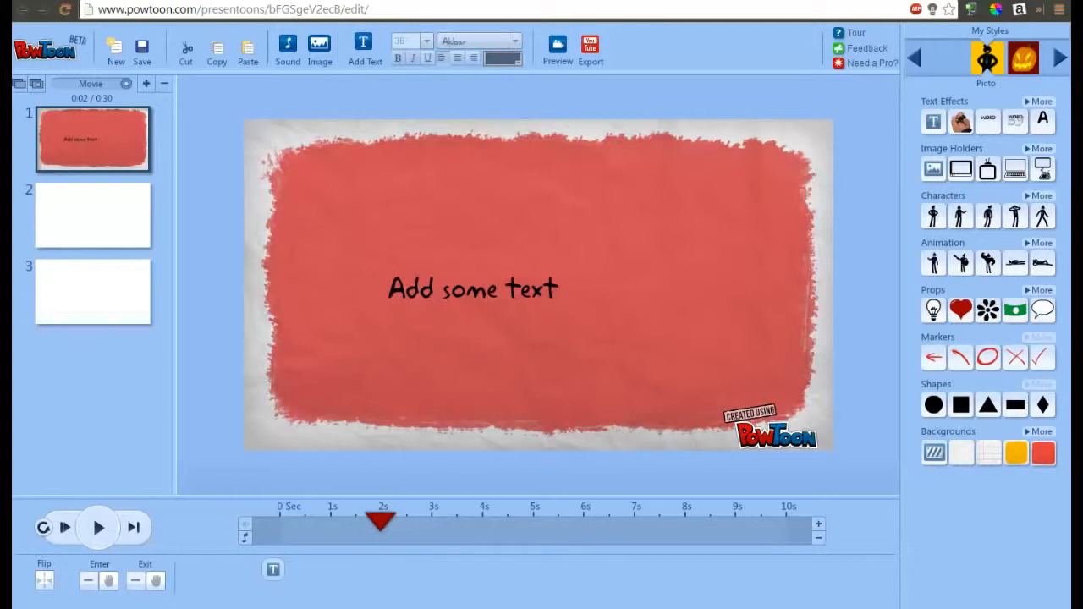
Trim the text's display time to four seconds and place it from 1 s to 5 s in the slide's timing
click(440, 286)
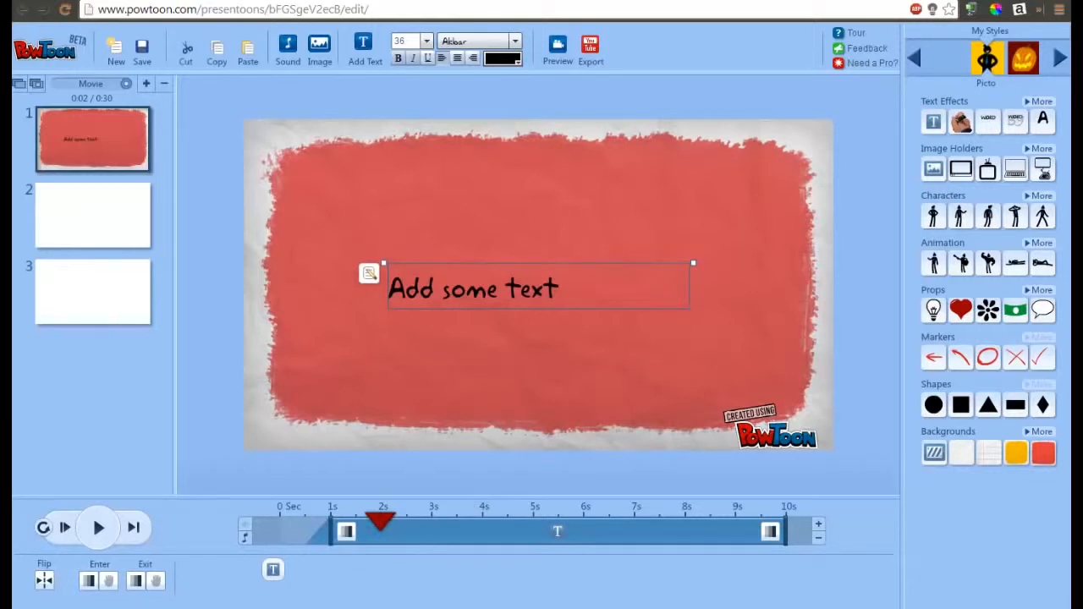
drag(781, 529, 685, 549)
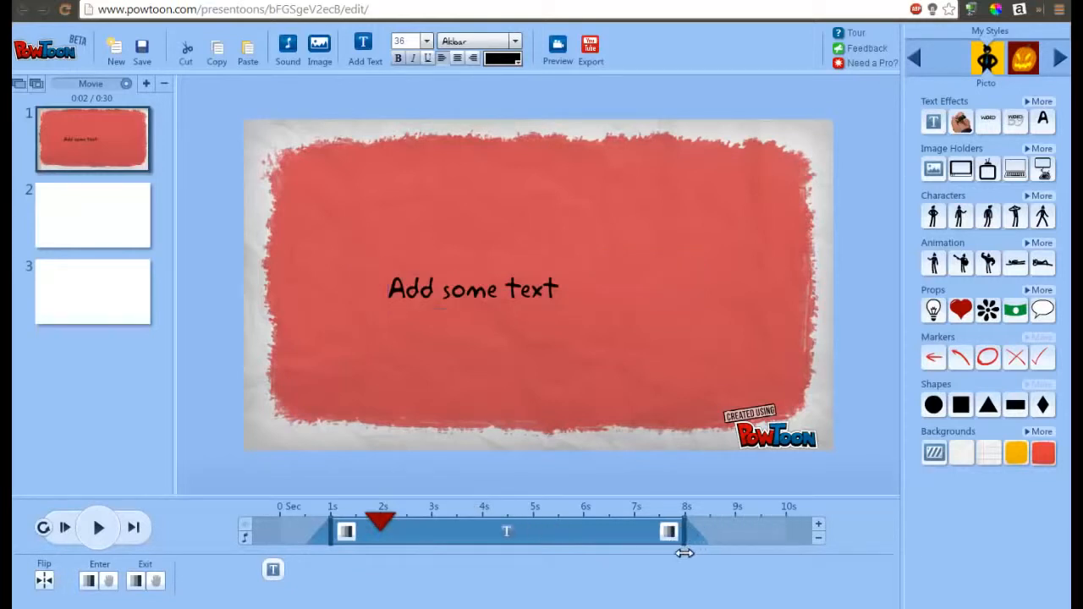
drag(330, 539, 482, 539)
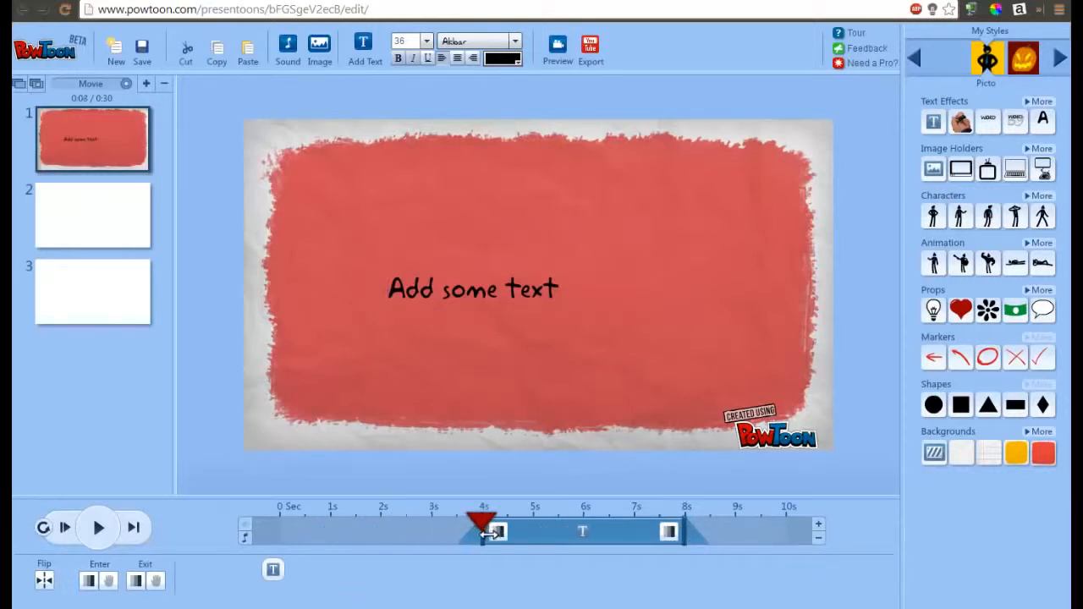
drag(581, 531, 437, 539)
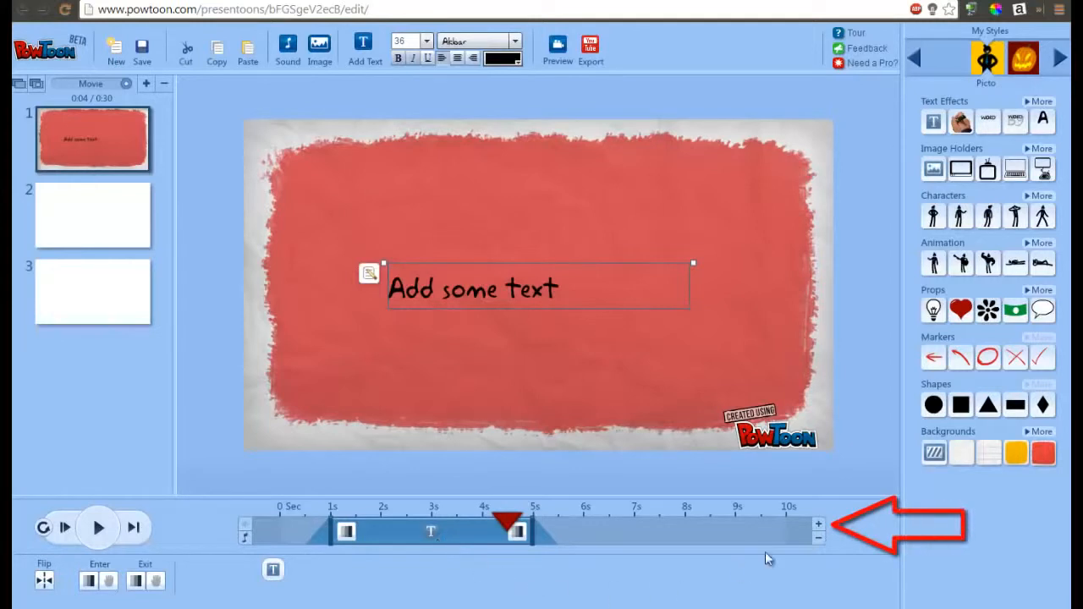
Extend the first slide's duration to 20 seconds and add a second slide with the same red background
click(820, 522)
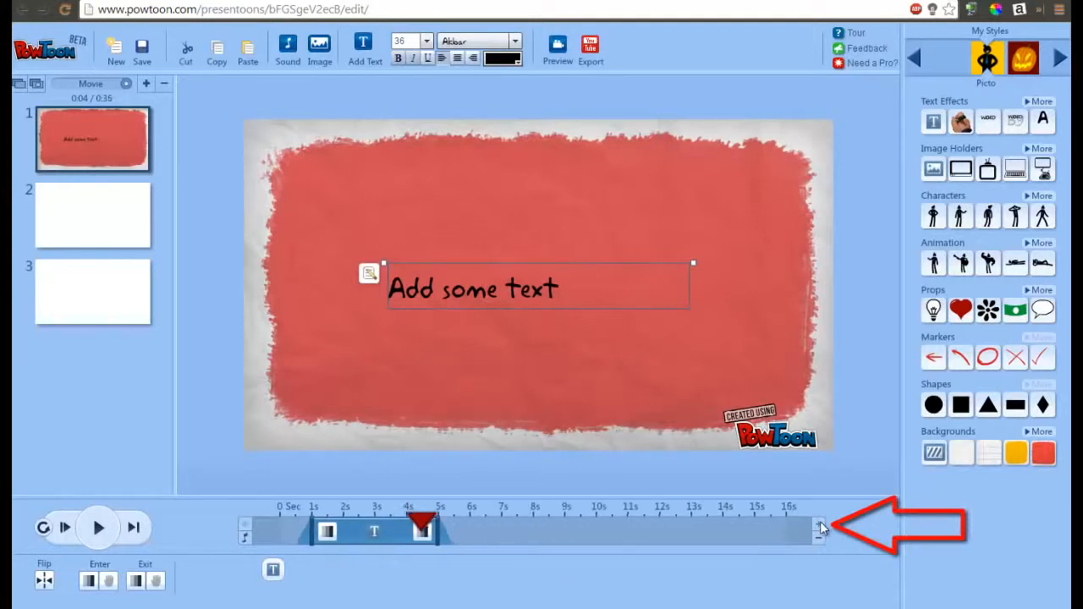
click(820, 521)
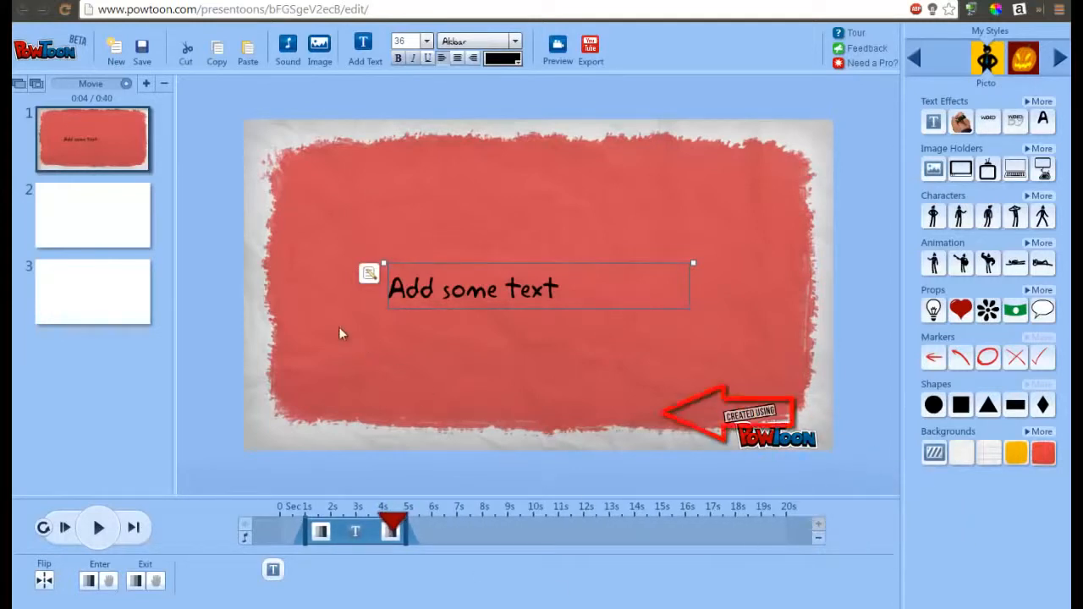
click(147, 85)
click(148, 112)
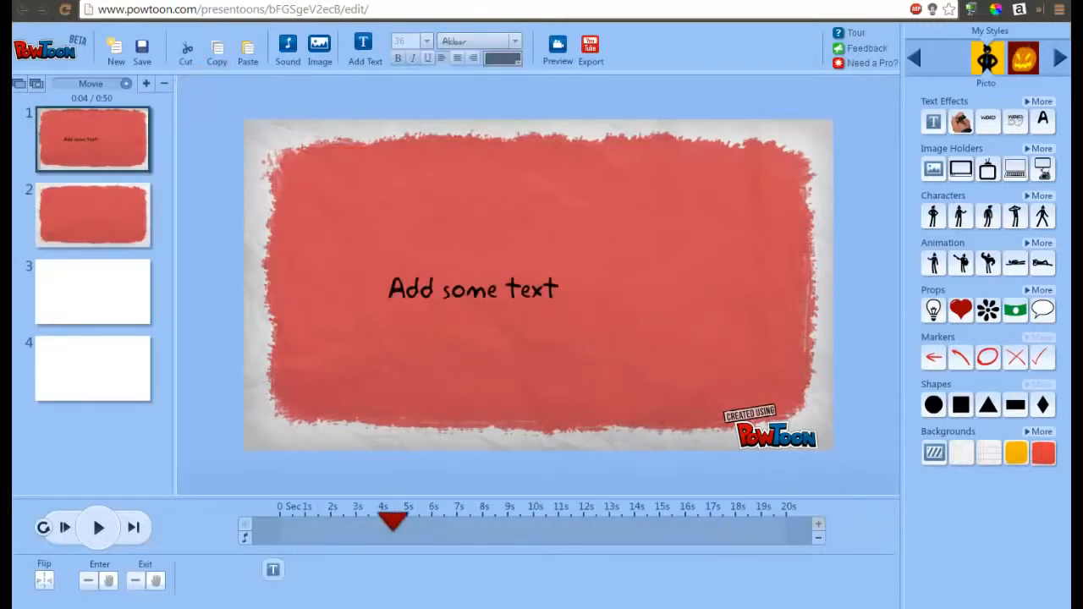
Set the text's enter effect to Up and its exit effect to Right, and preview the slide
click(461, 288)
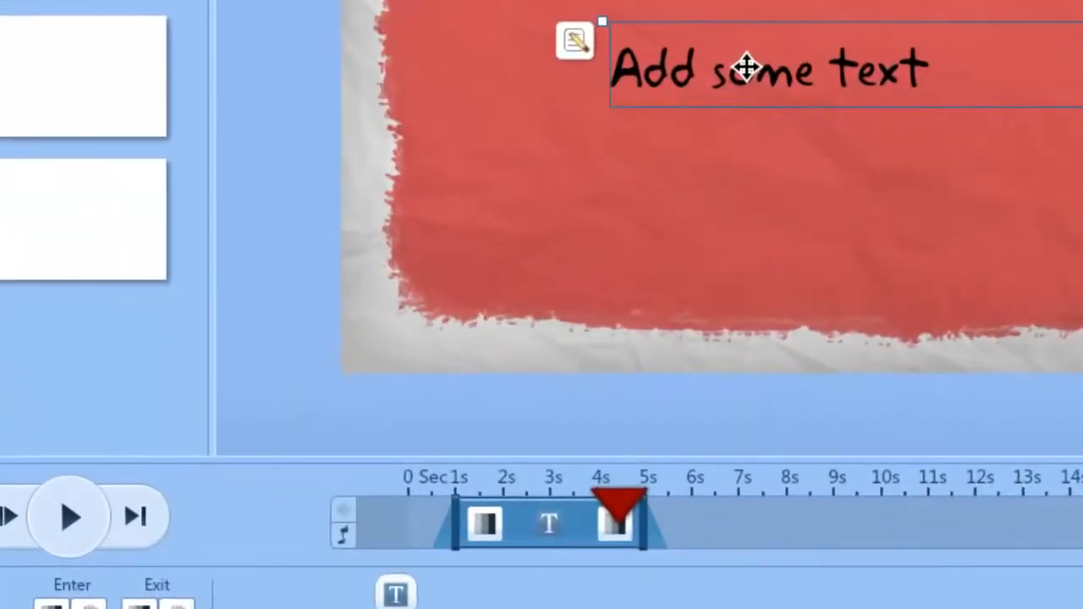
click(496, 542)
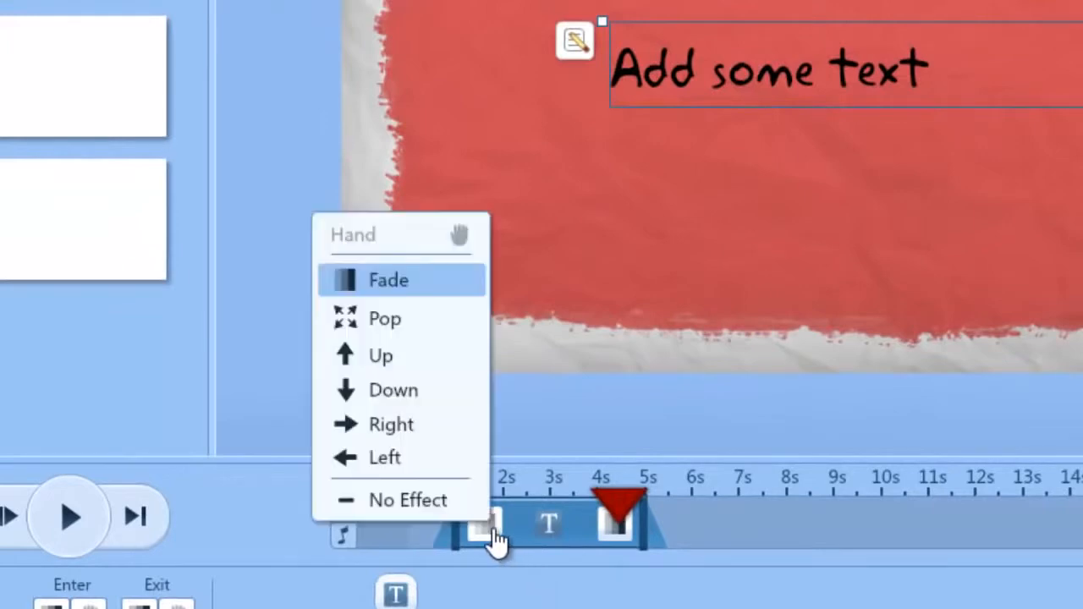
click(417, 359)
click(624, 529)
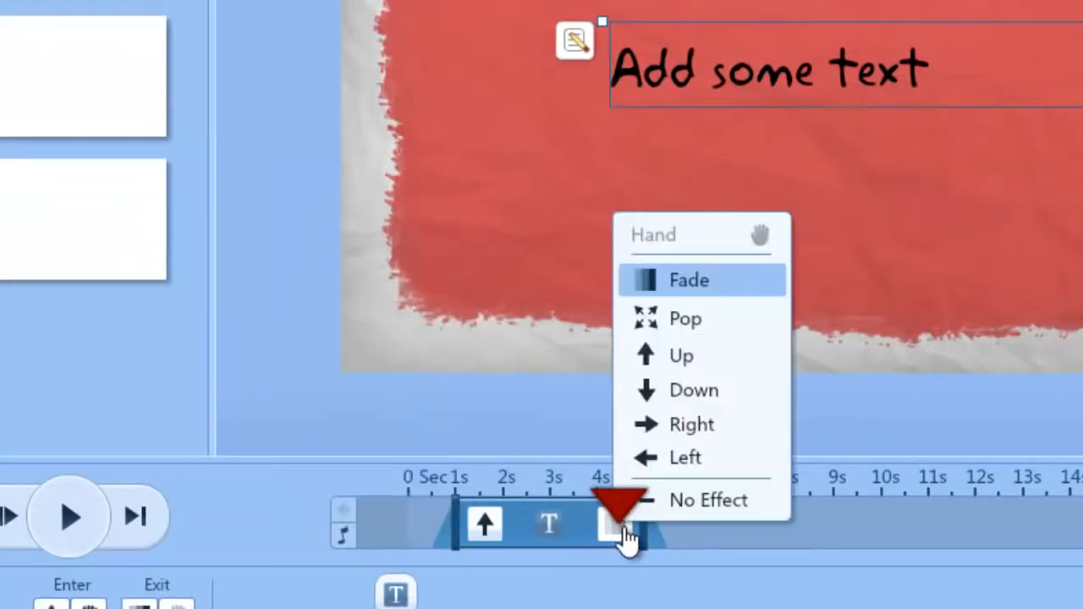
click(669, 423)
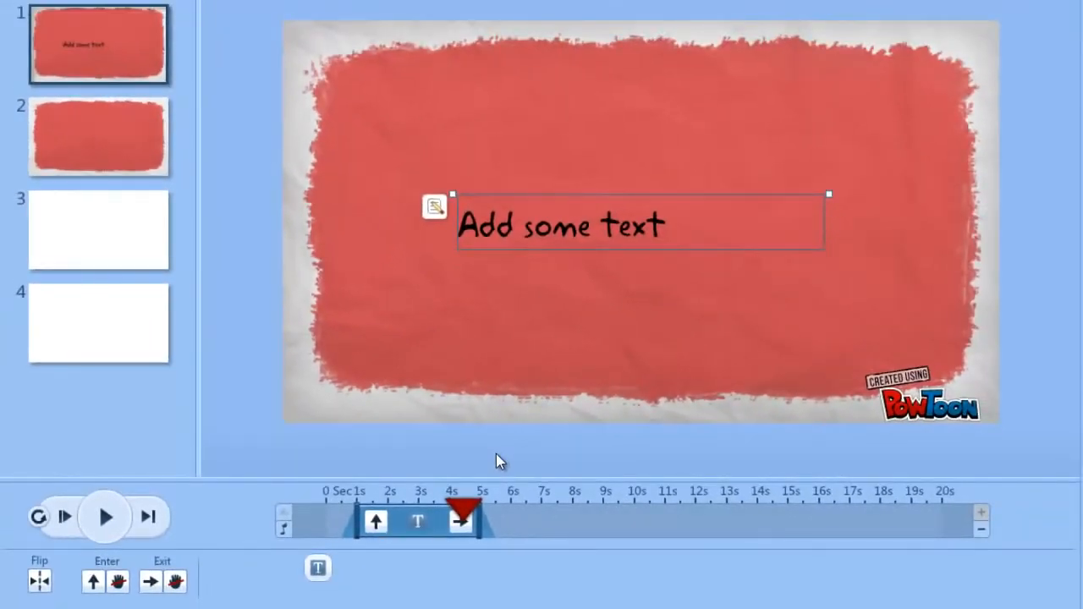
click(69, 518)
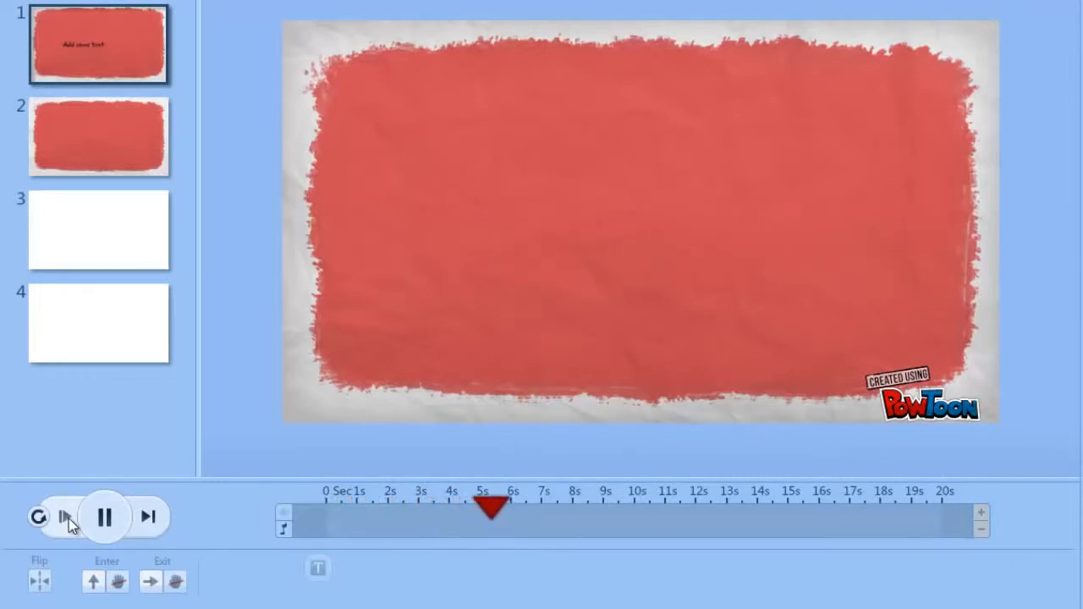
Toggle the Hand option for both the enter and exit effects of "Add some text" and preview the slide again
drag(511, 518, 479, 512)
click(591, 226)
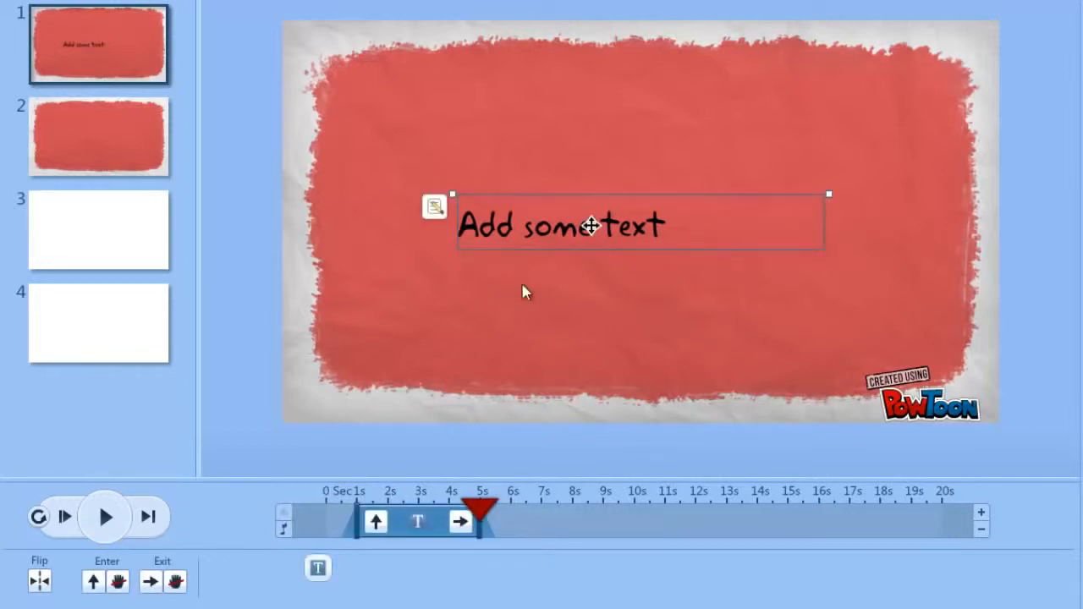
click(376, 531)
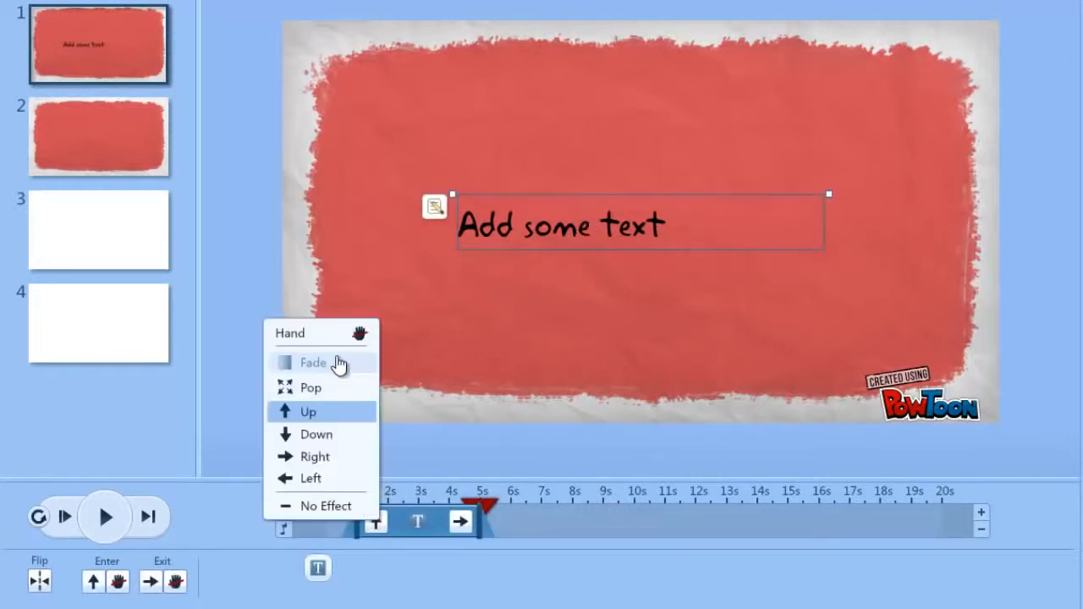
click(460, 520)
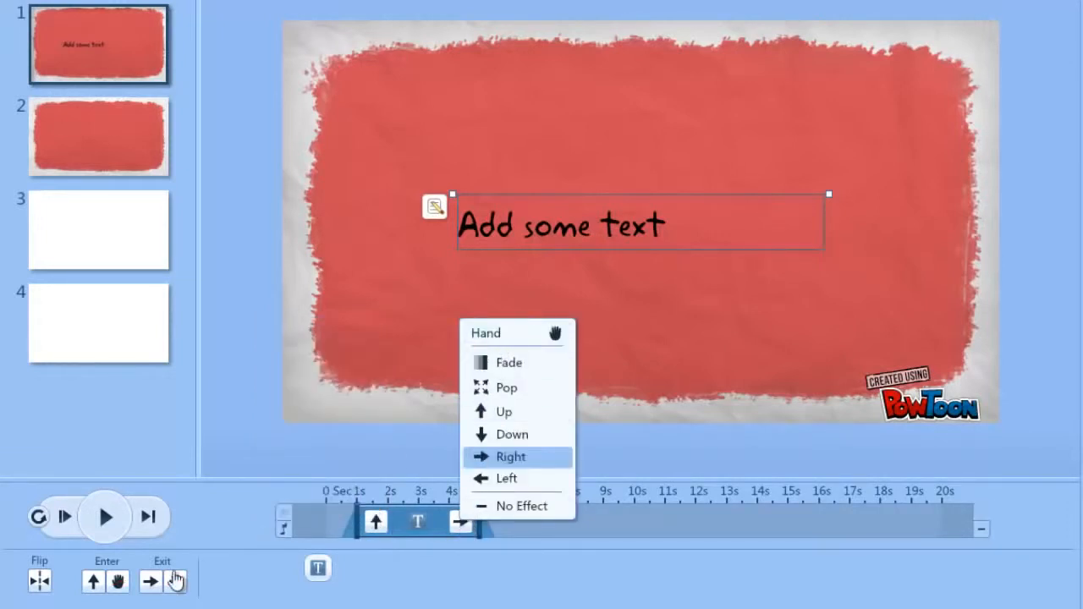
click(66, 520)
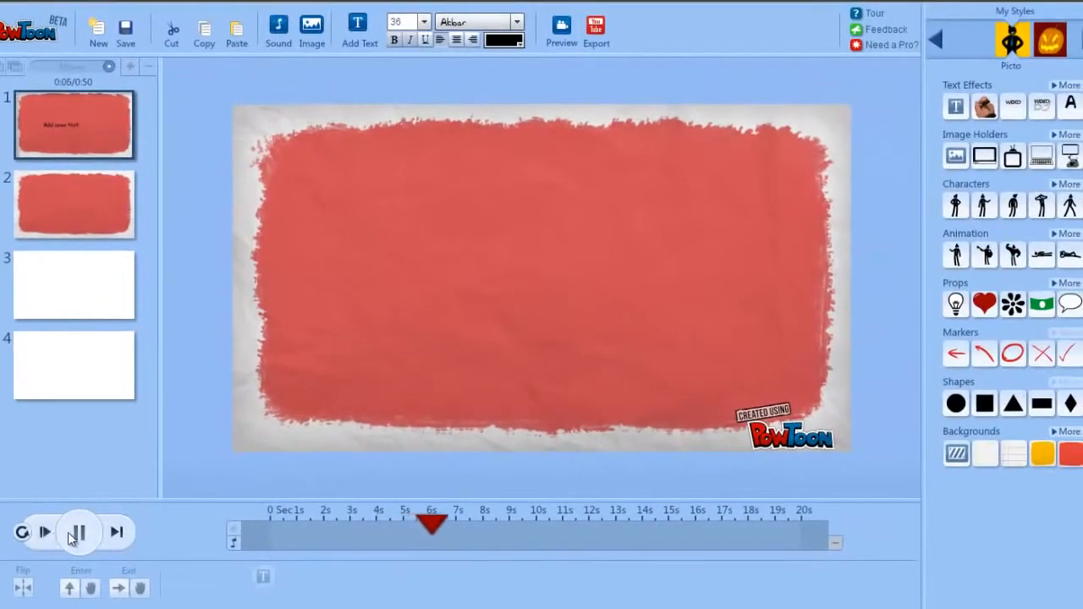
click(72, 539)
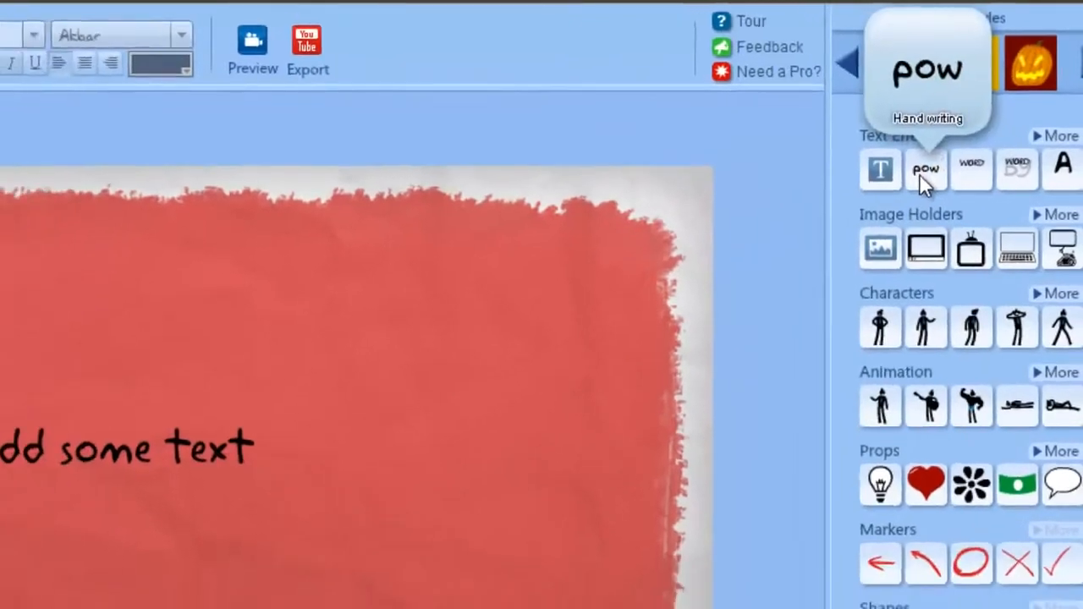
Add a Hand writing text effect above the existing text, reading "Text with handwriting effect."
click(907, 192)
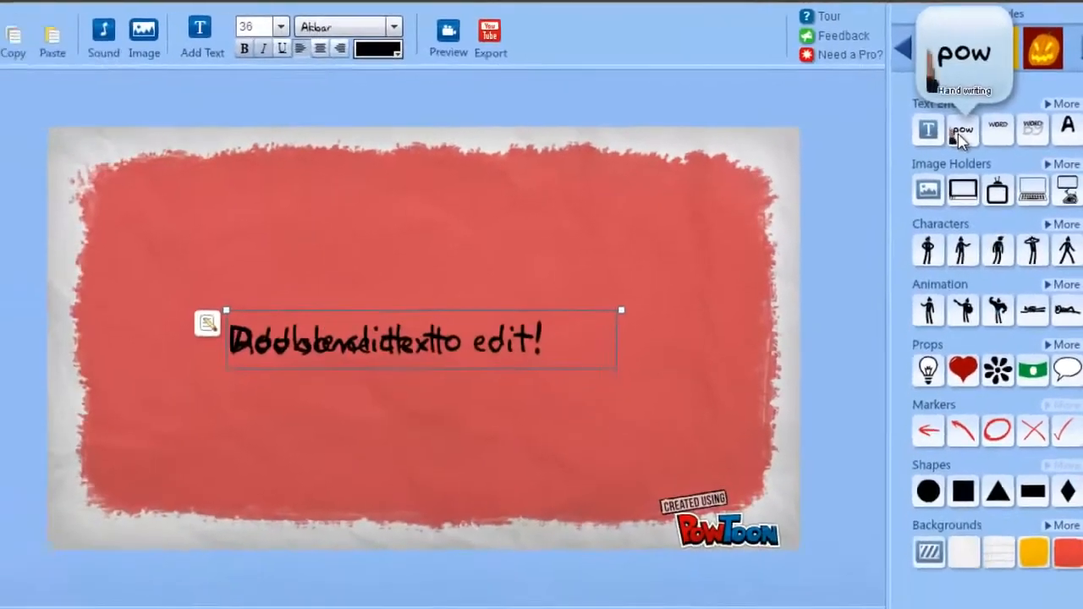
drag(369, 357, 354, 240)
double_click(349, 231)
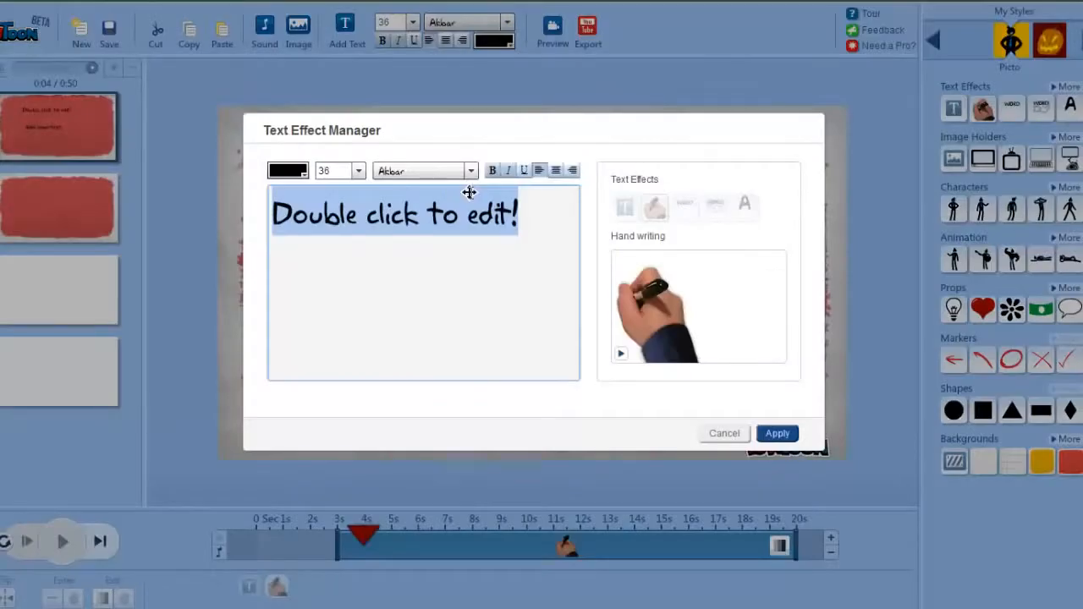
text(Text with handwriting effect)
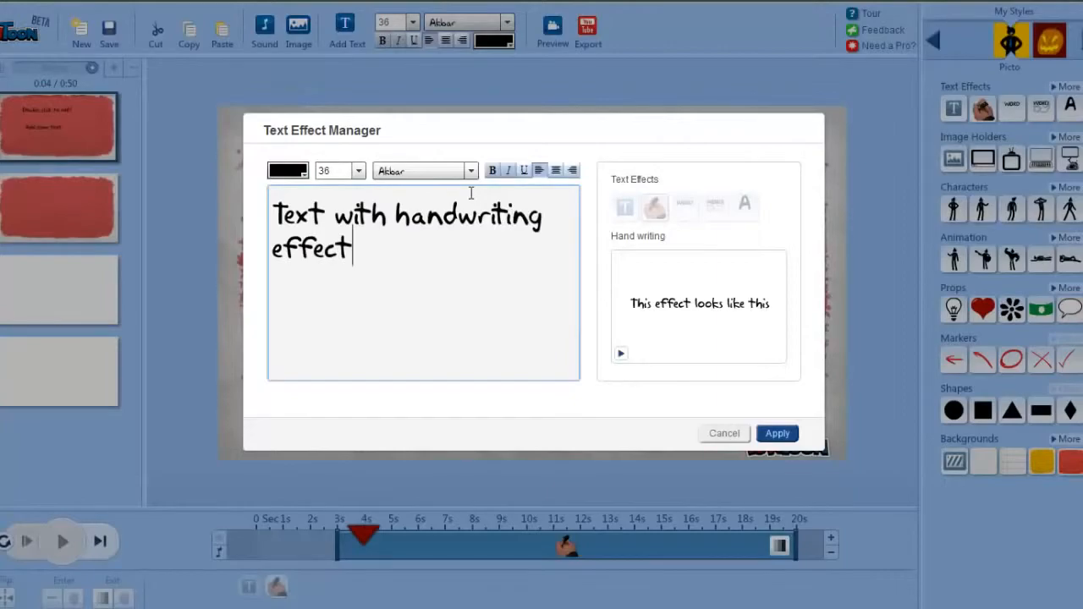
text(.)
click(778, 433)
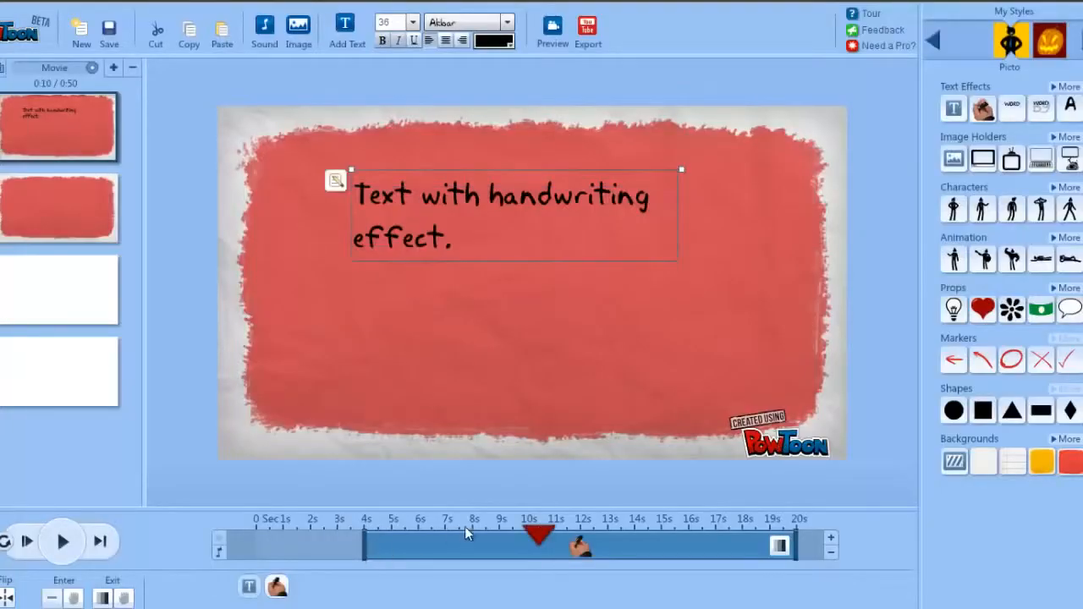
Trim the handwriting text's display time to run from about 6.5 s to about 15 s and play the slide from the beginning
mouse_move(546, 529)
mouse_down()
mouse_move(305, 542)
mouse_move(427, 546)
mouse_move(354, 534)
mouse_move(431, 550)
mouse_up()
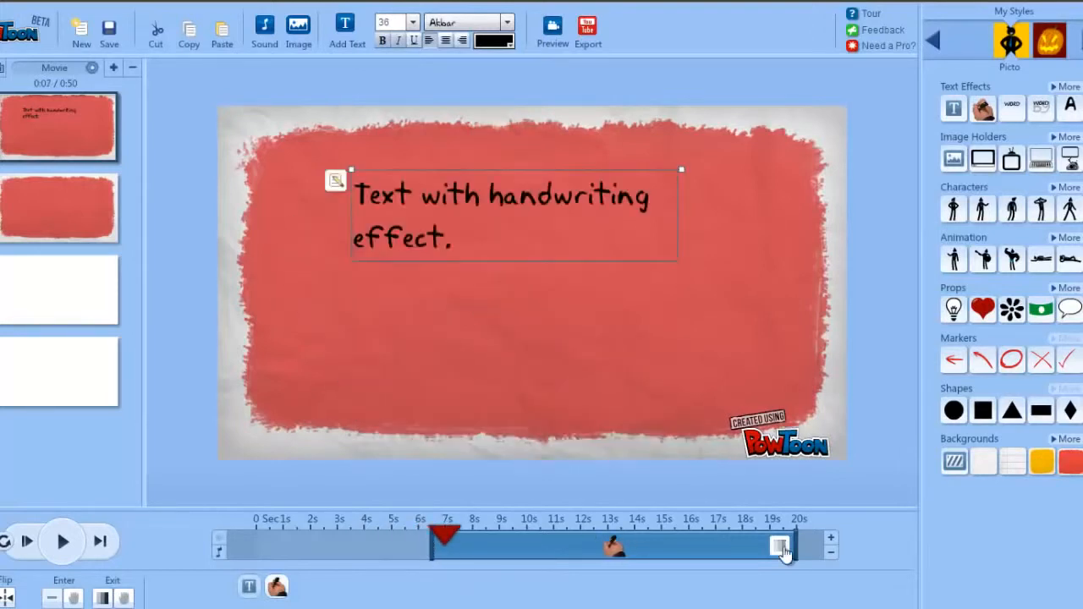
drag(789, 545, 669, 546)
drag(447, 535, 261, 567)
click(63, 542)
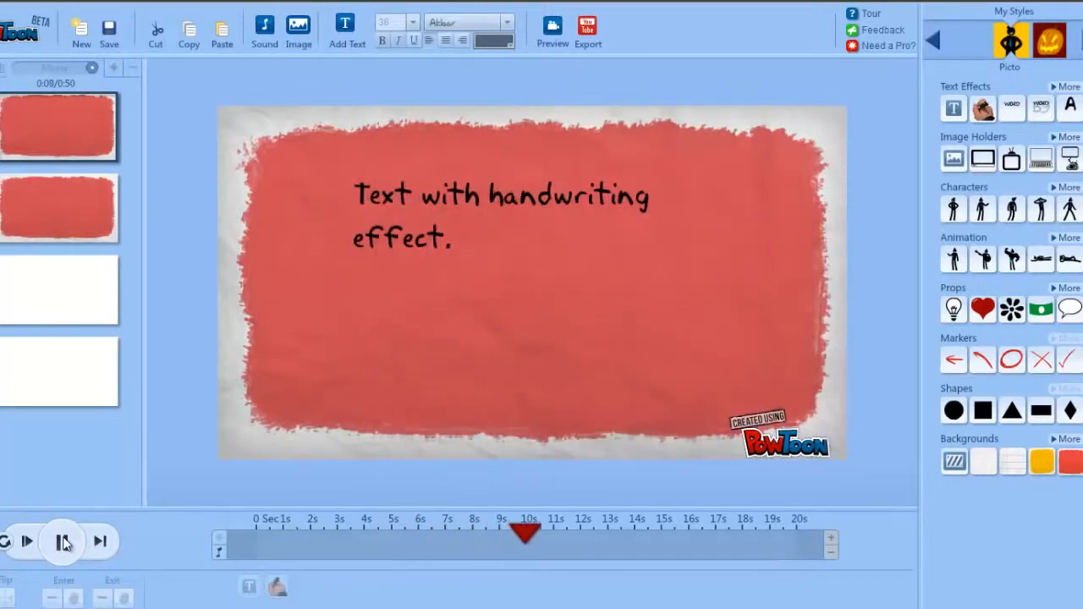
click(64, 543)
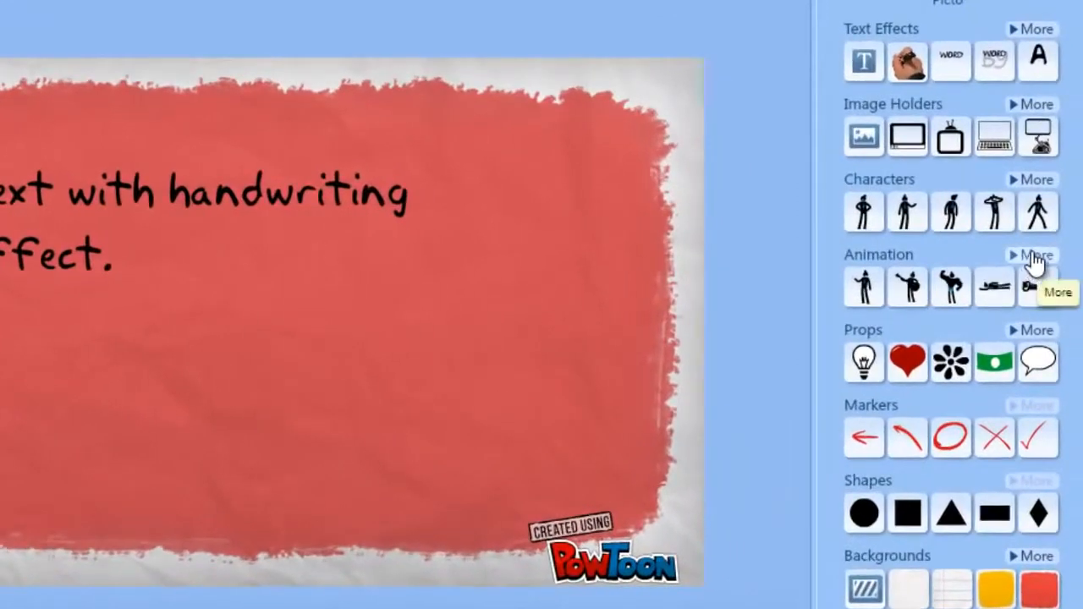
Add the animated woman typing on a laptop, shrink the figure and place it right of the handwriting text
click(1068, 242)
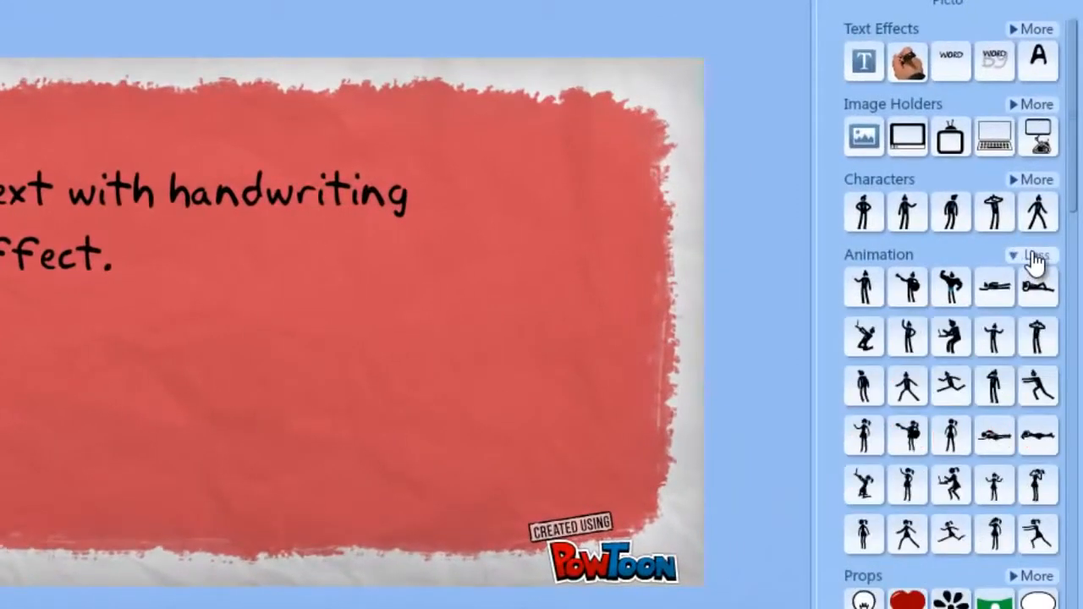
click(948, 495)
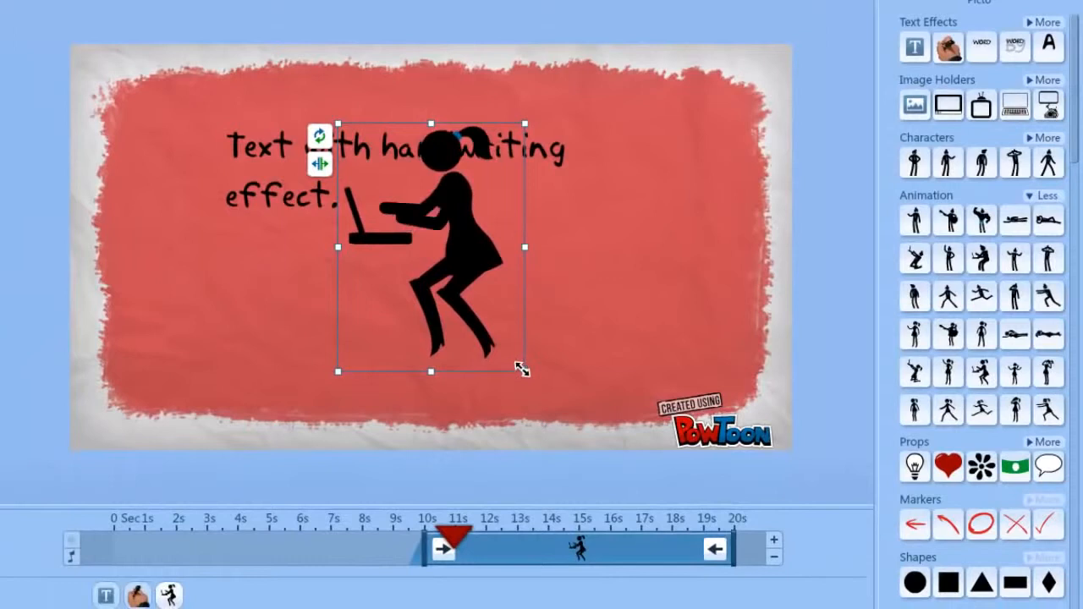
drag(521, 369, 441, 261)
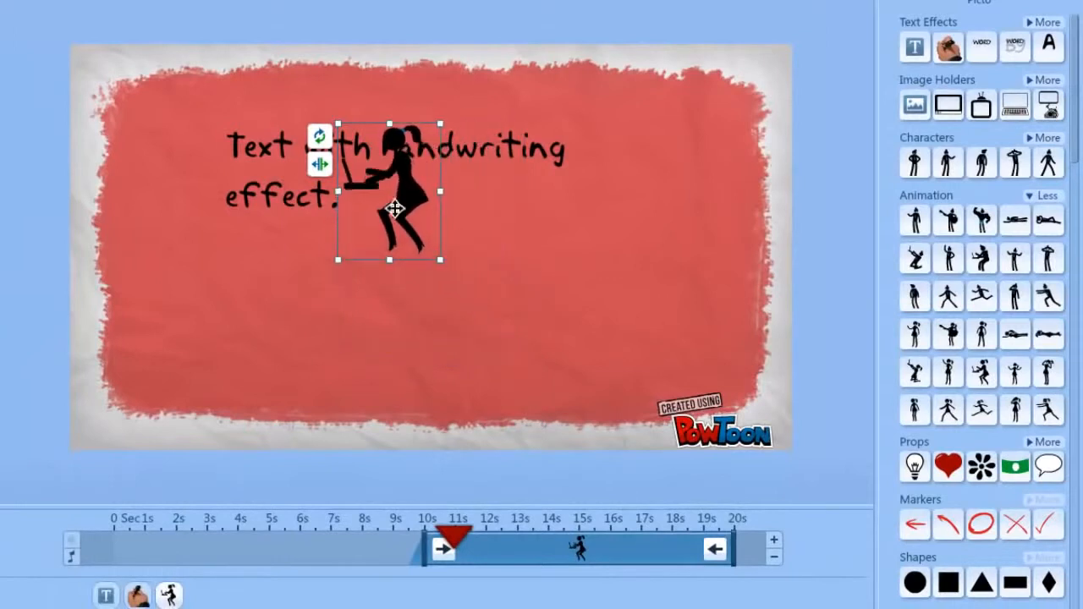
drag(383, 183, 626, 235)
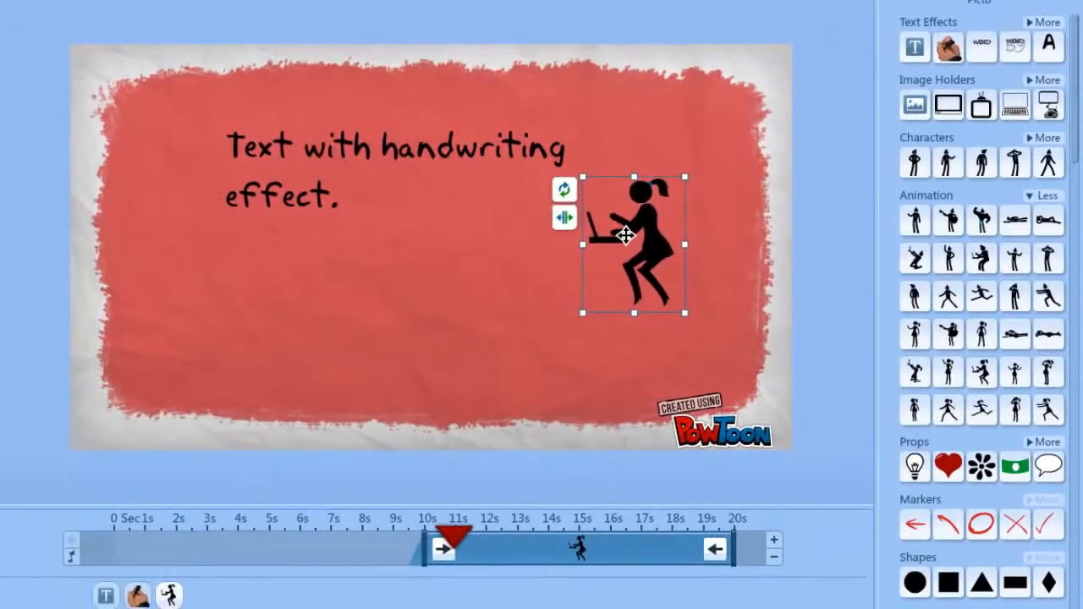
Add a Light Bulb prop in the slide's lower-left corner, displayed from about 5 s to 14 s
mouse_move(950, 474)
click(914, 466)
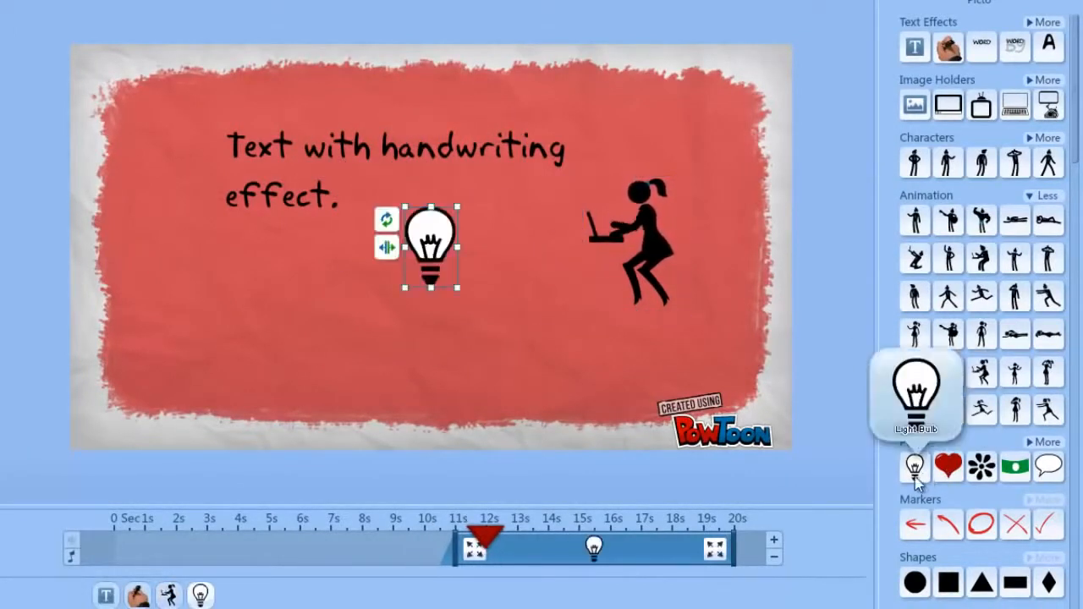
drag(431, 244, 190, 343)
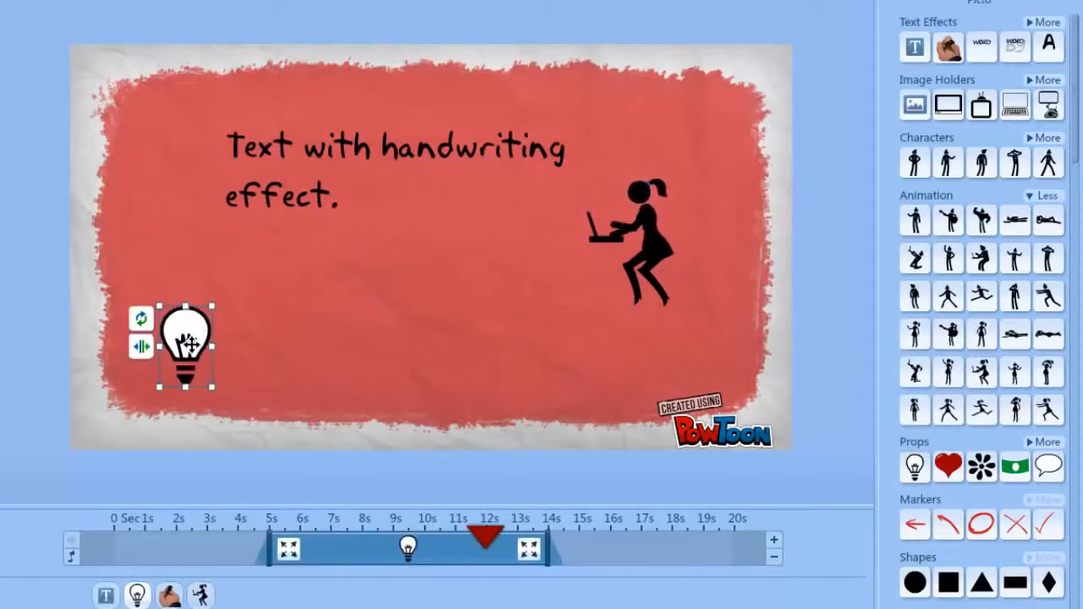
Set the light bulb's enter effect to Fade
click(289, 550)
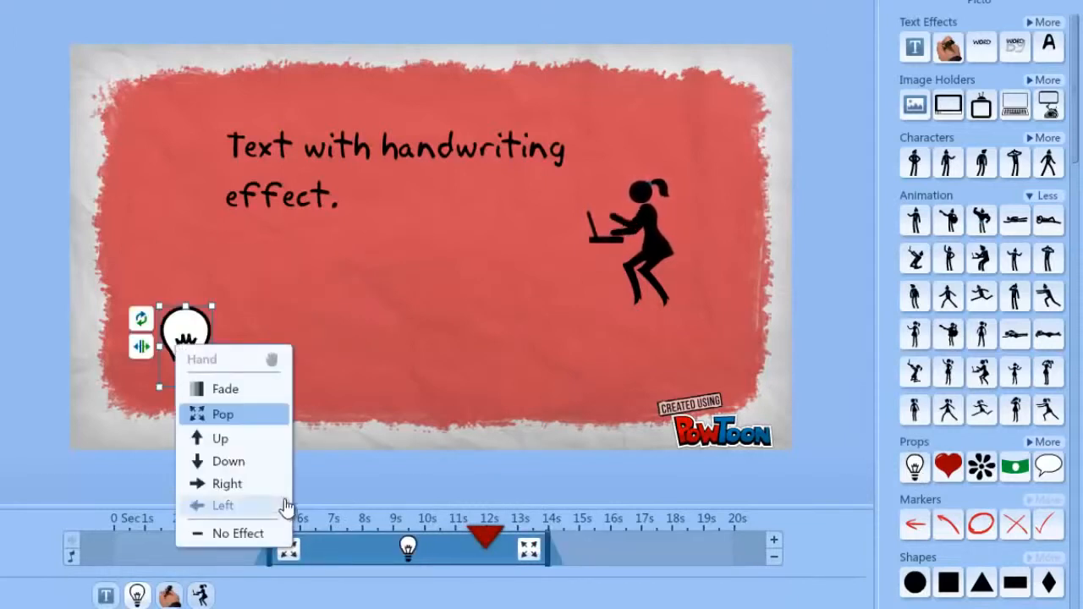
click(254, 439)
click(288, 550)
click(251, 397)
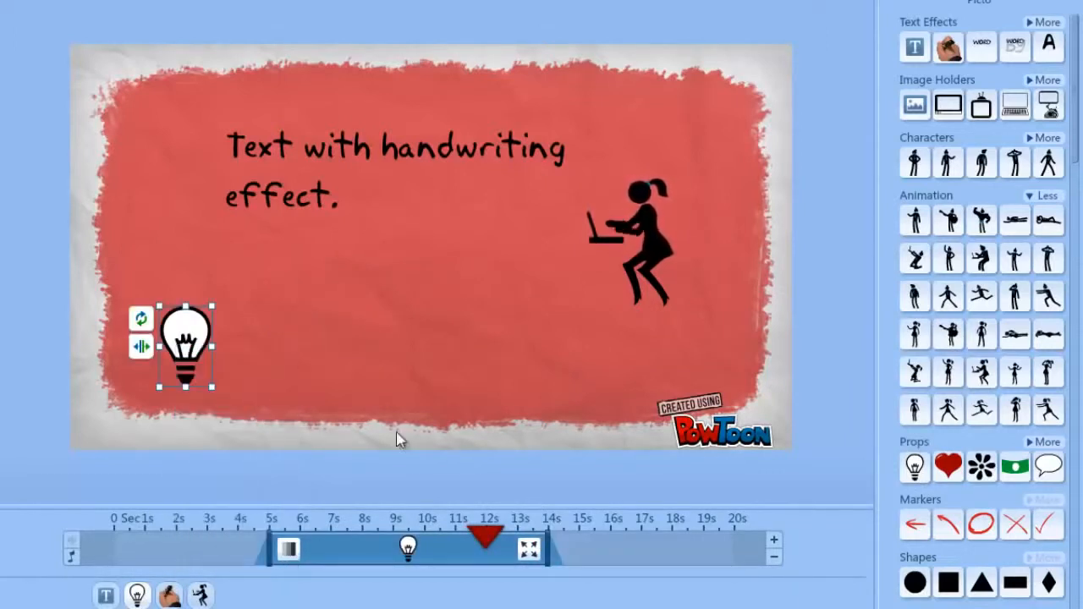
Shift the woman figure's display time to about 5.5–15.5 s, set its enter and exit effects to Pop, and move the playhead back to preview
click(655, 231)
drag(605, 561, 464, 578)
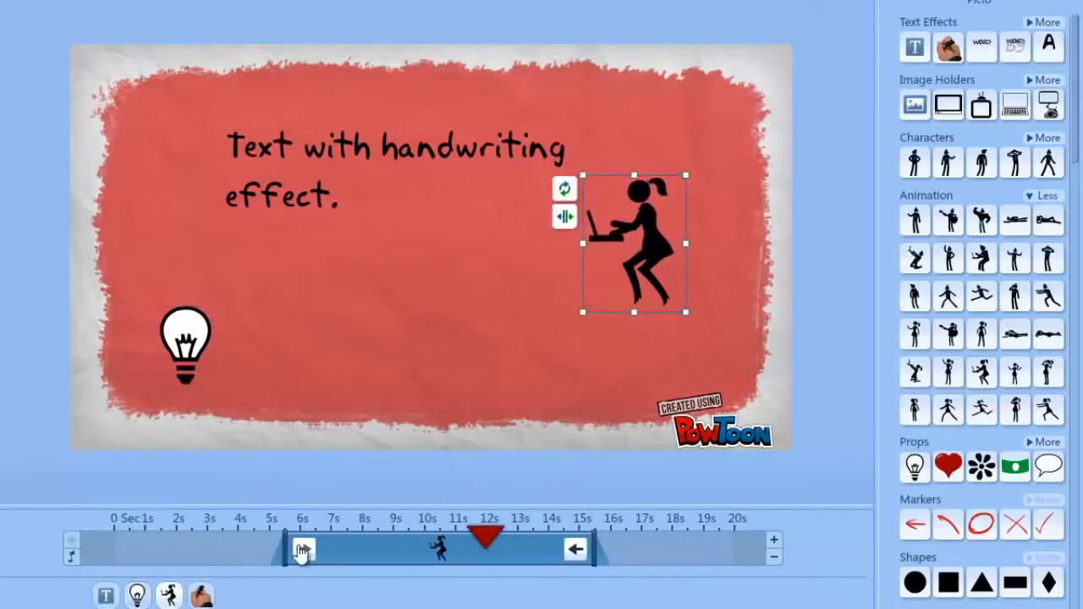
click(303, 551)
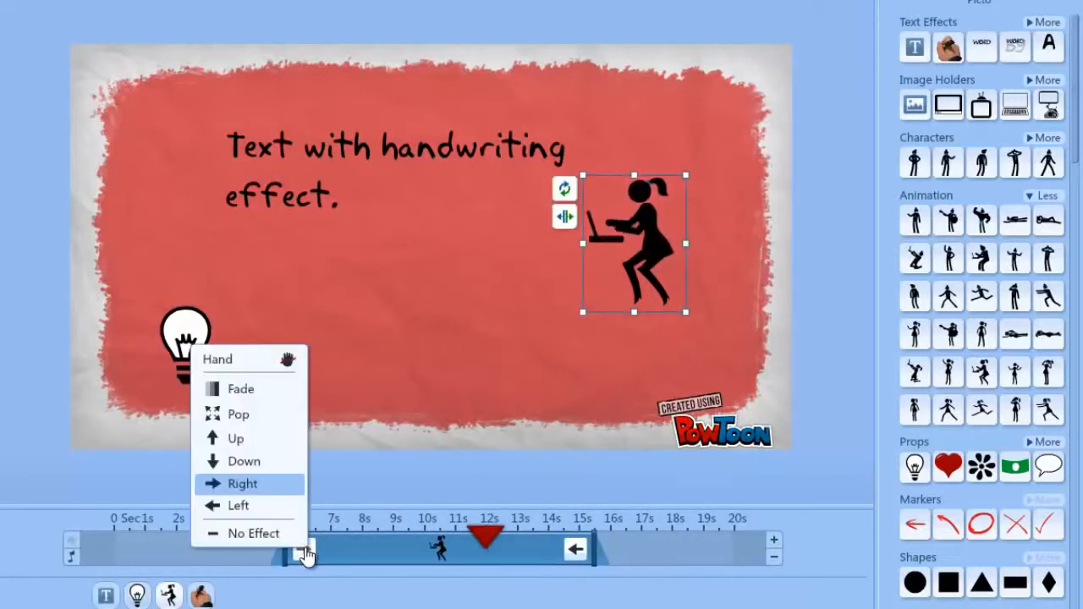
click(266, 416)
click(575, 550)
click(619, 416)
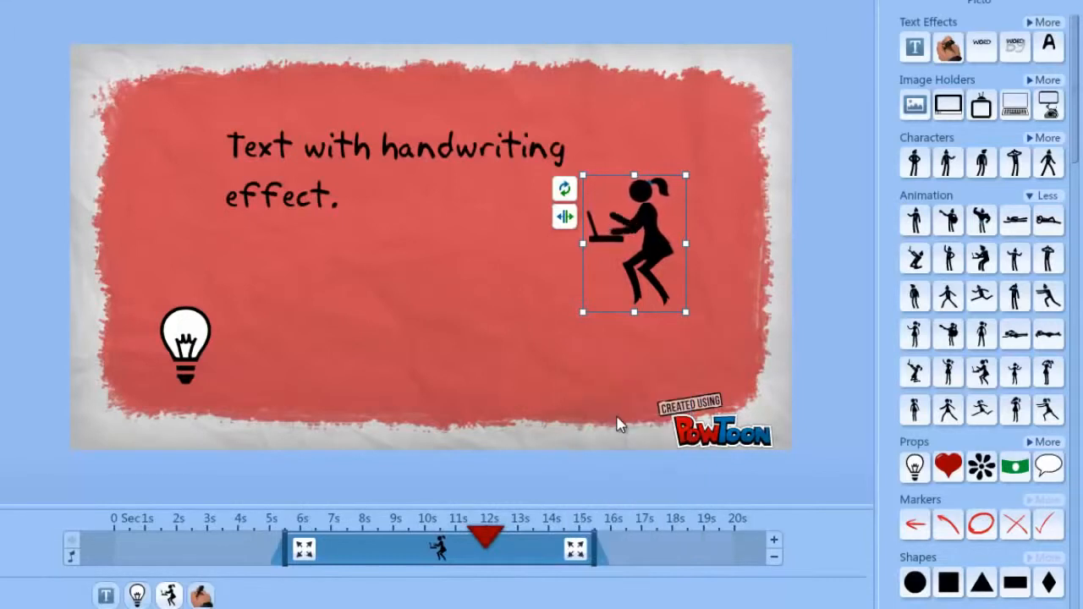
drag(485, 537, 165, 535)
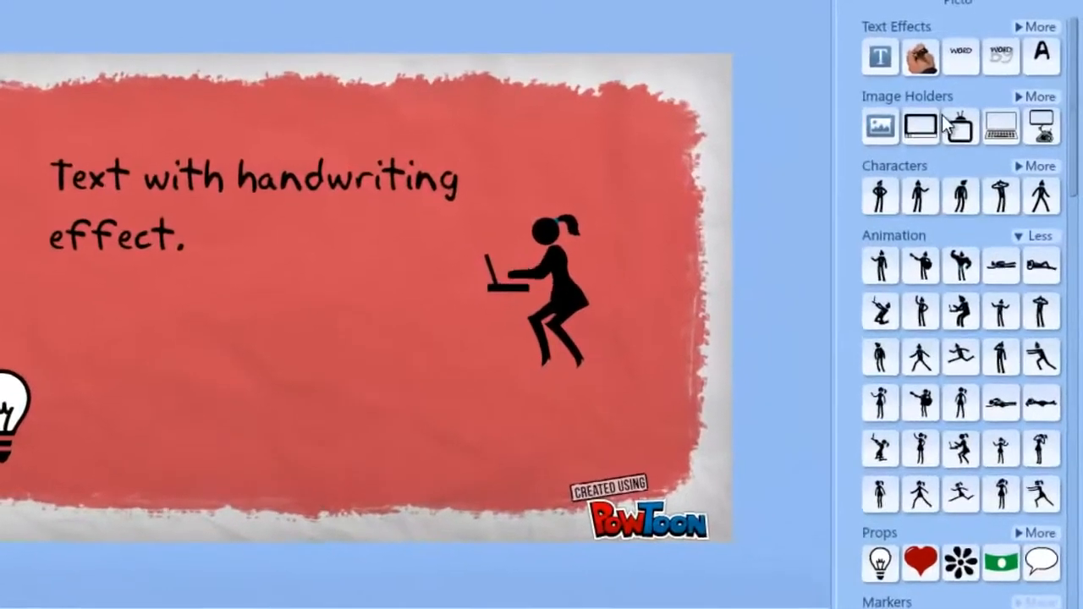
Add the hanging sign image holder filled with digital_footprint.jpg from the library and place it below the handwriting text
click(1038, 98)
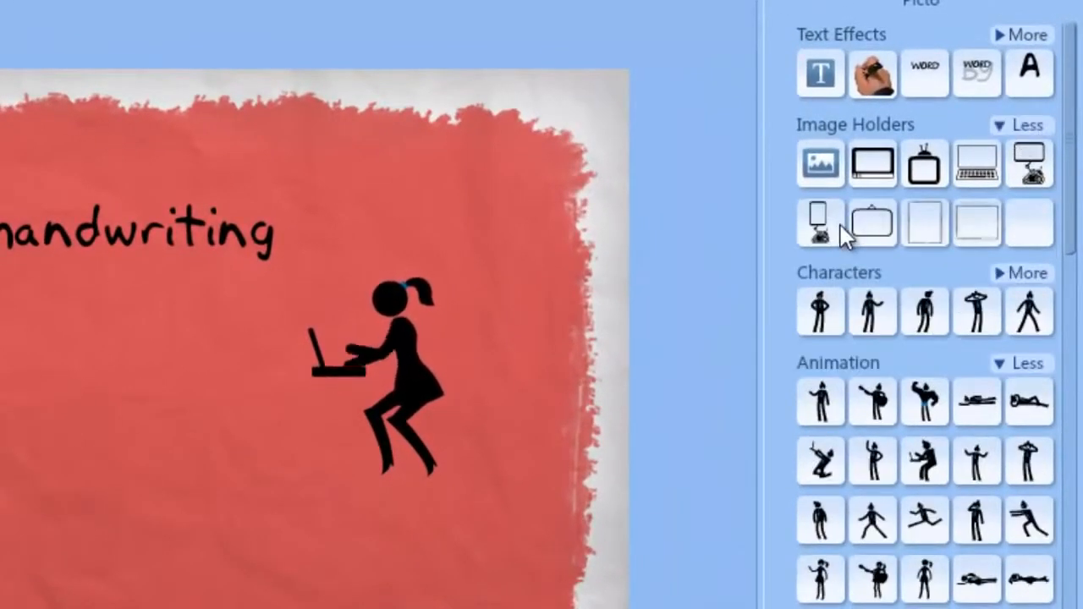
click(874, 225)
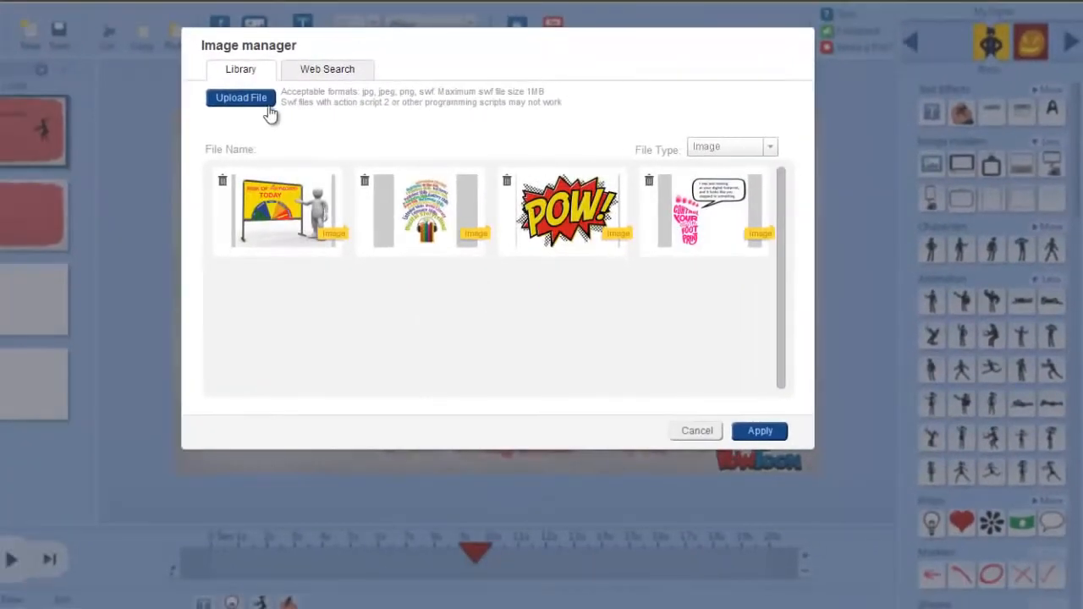
click(320, 75)
click(235, 71)
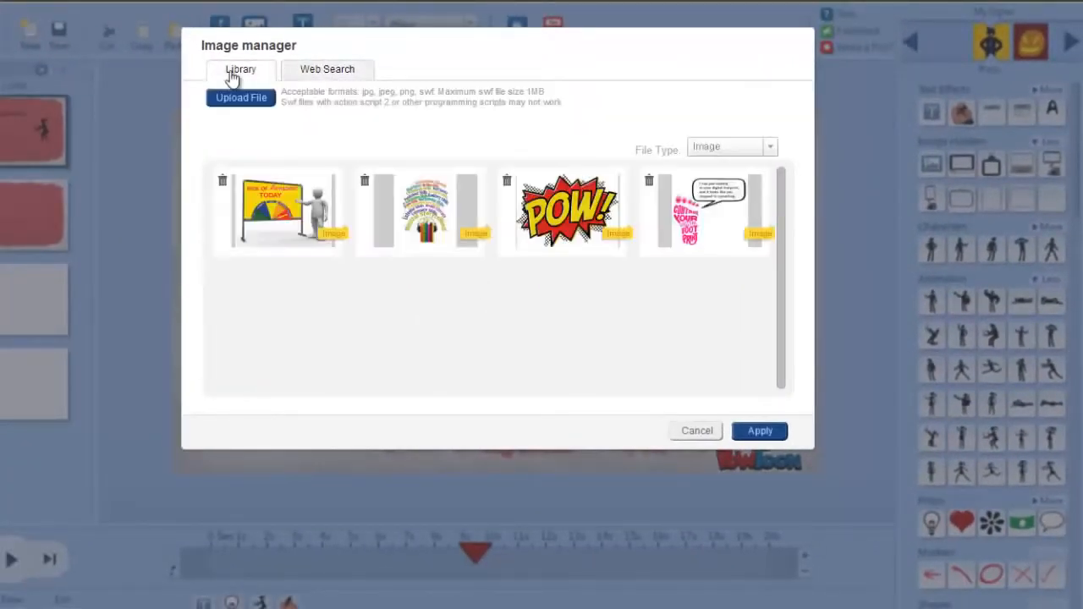
click(677, 240)
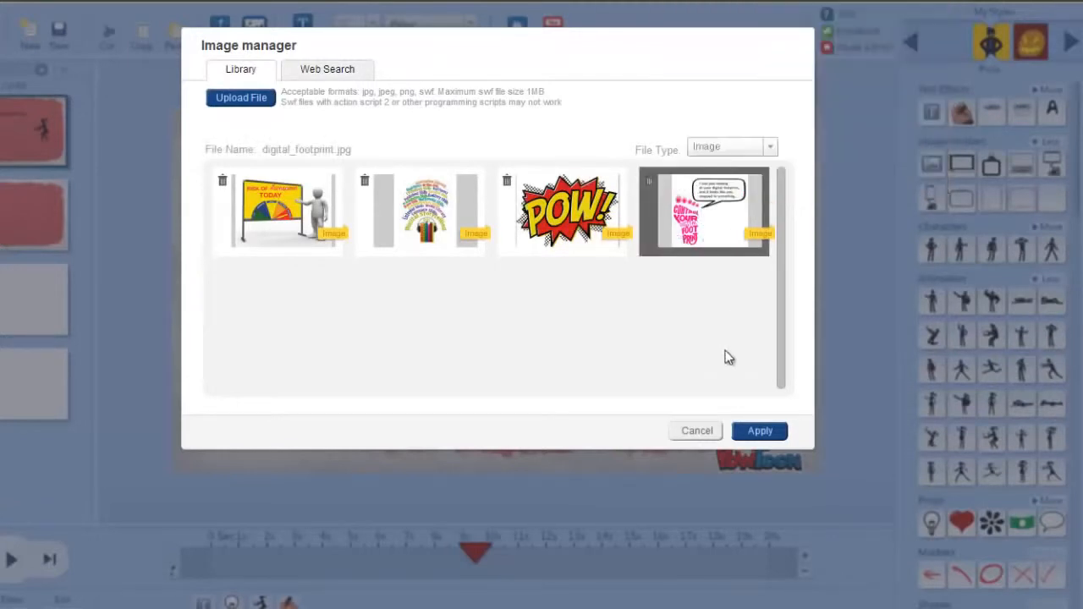
click(758, 432)
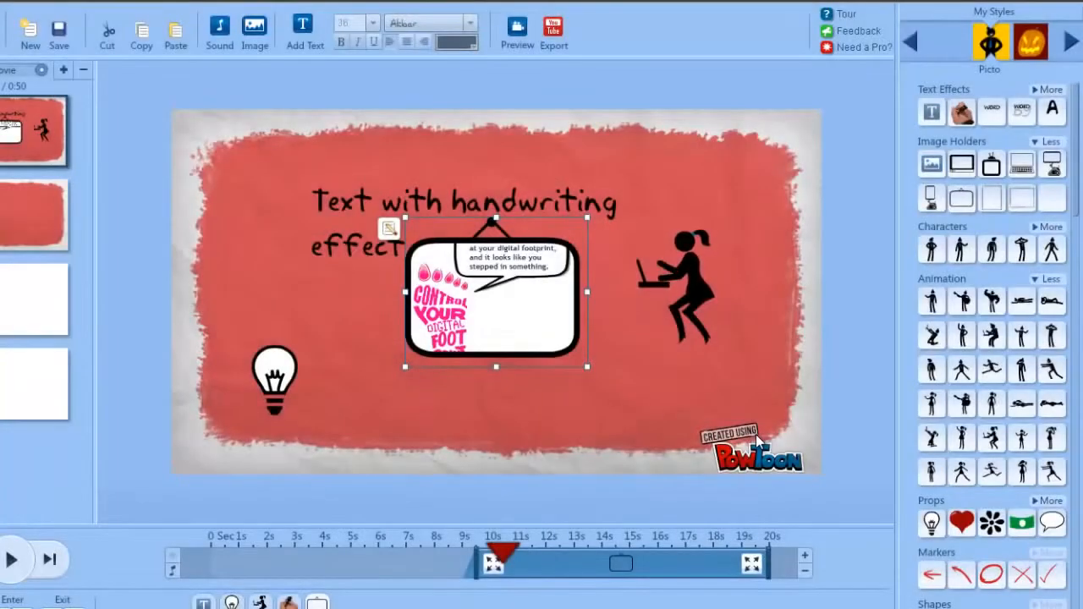
drag(494, 314, 426, 392)
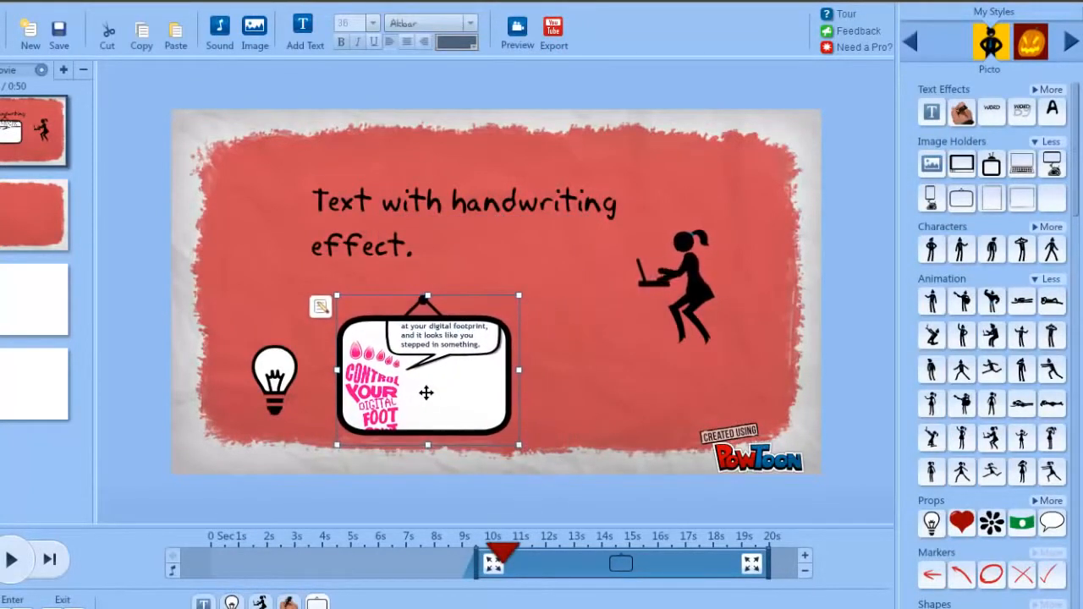
click(624, 374)
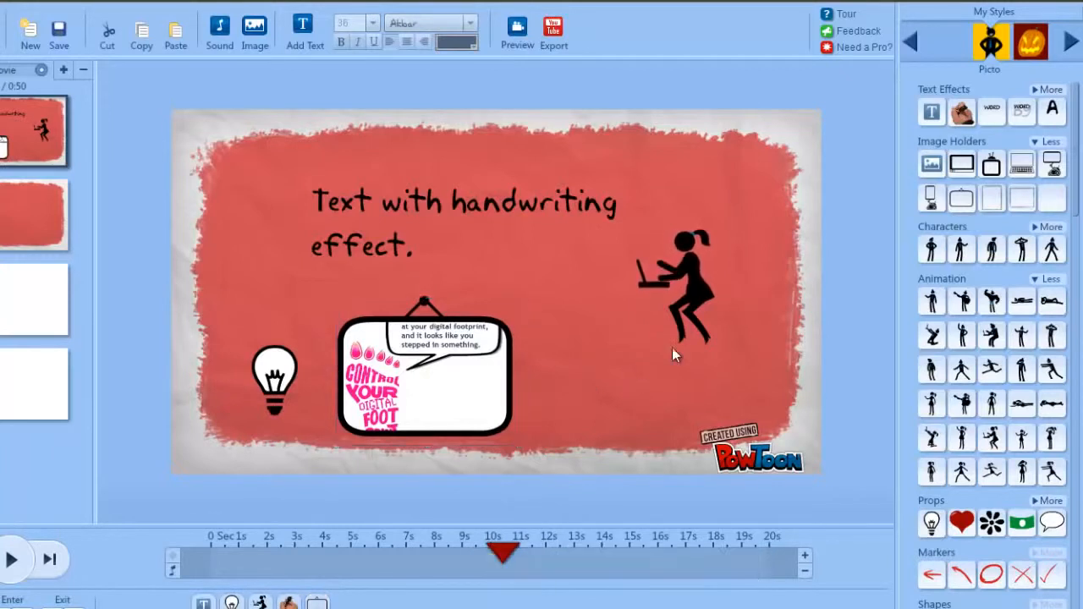
Insert digital_footprint.jpg as an unframed image, shrink it and place it beside the hanging sign, then view its enter effect options
click(931, 165)
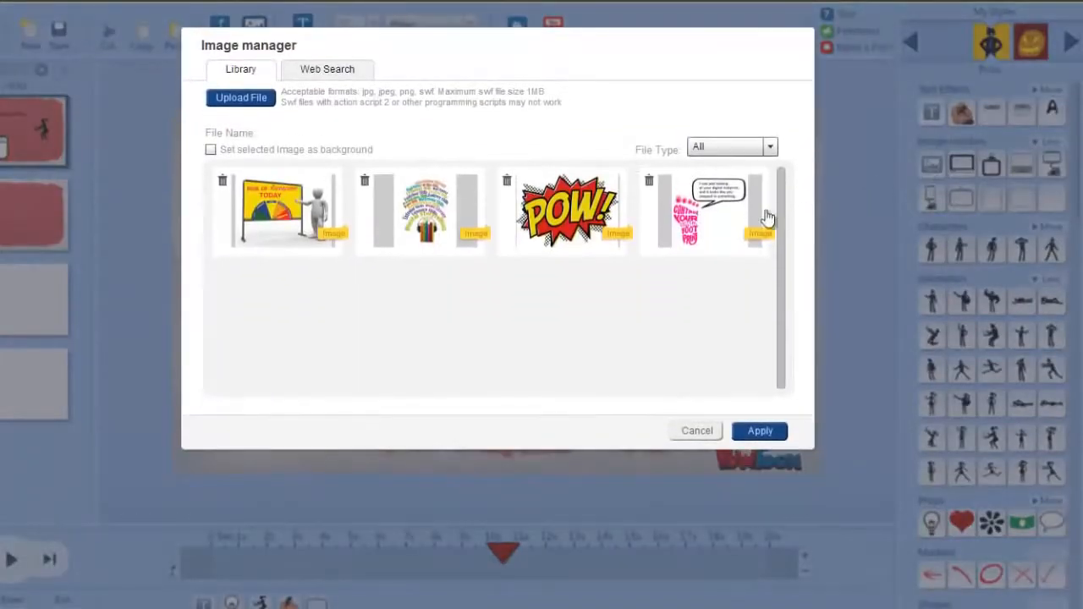
click(762, 216)
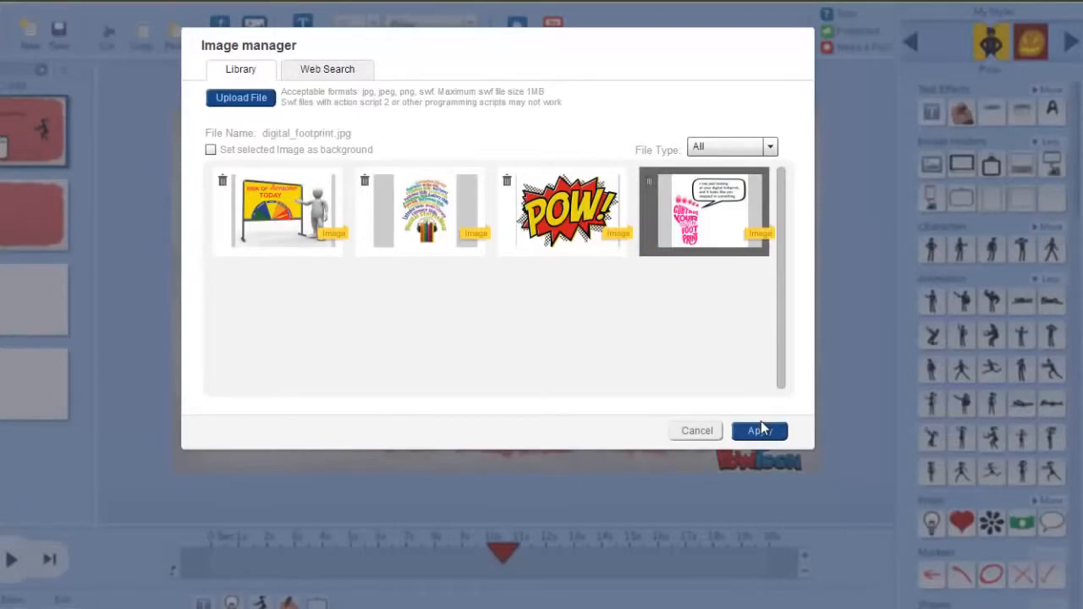
click(761, 427)
drag(673, 122, 456, 331)
drag(385, 419, 602, 406)
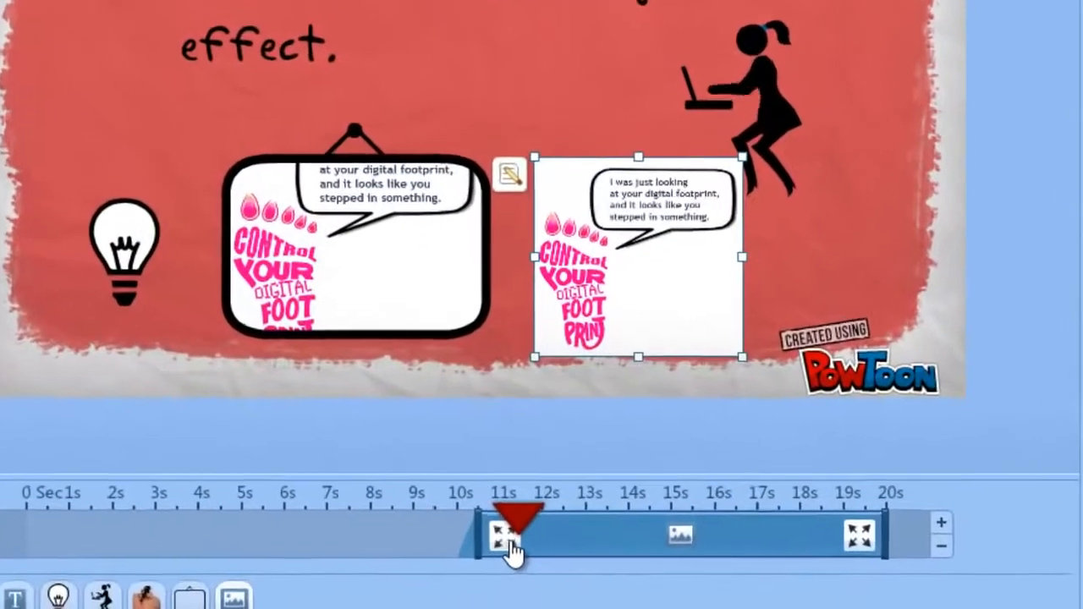
click(515, 551)
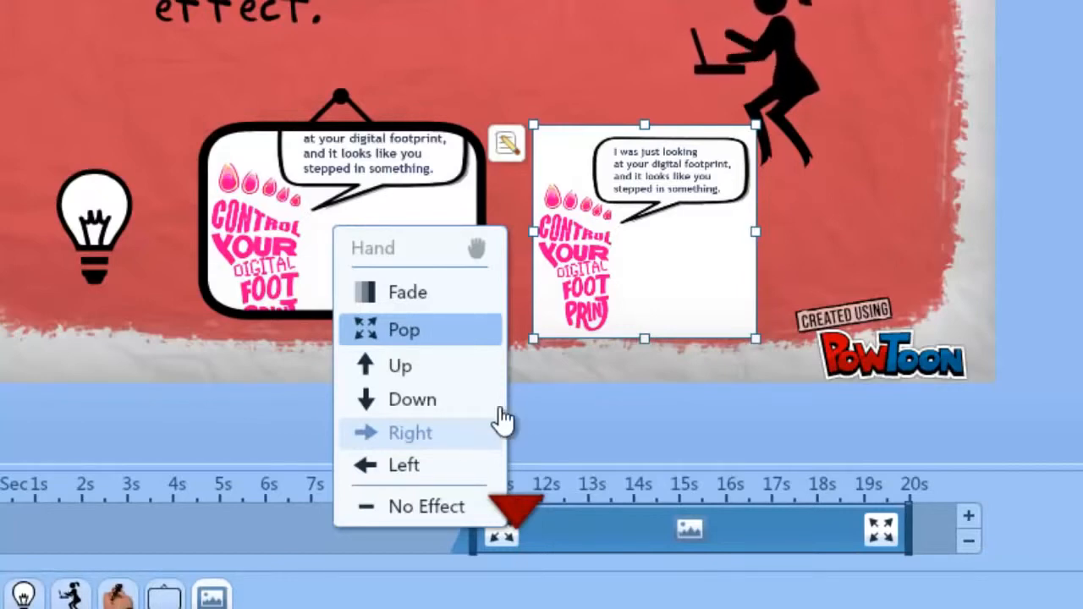
click(589, 412)
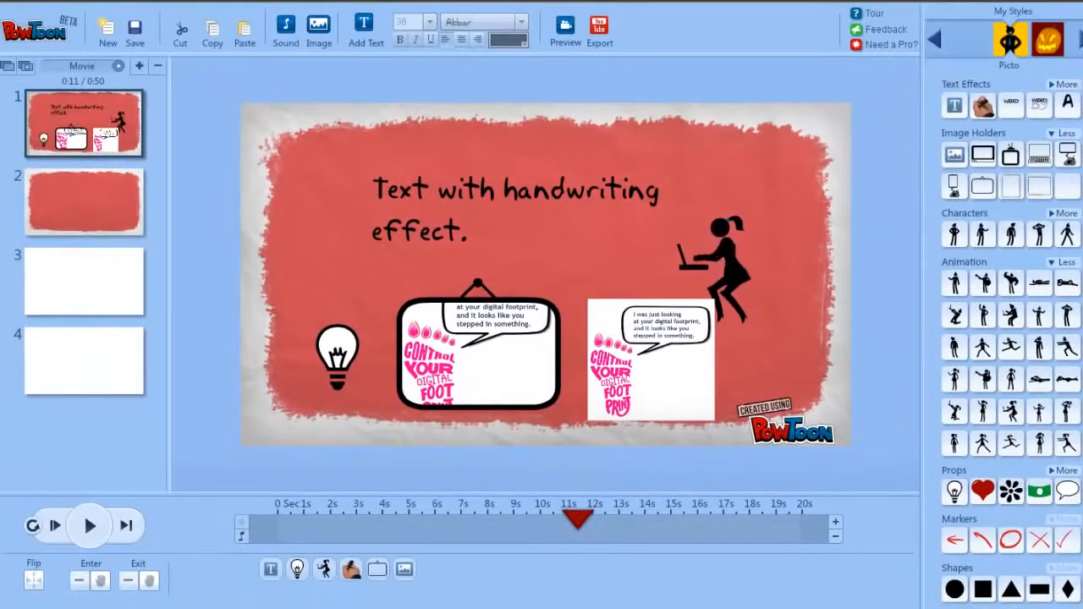
Browse the style libraries and switch to the Marker style
click(1079, 39)
click(1080, 39)
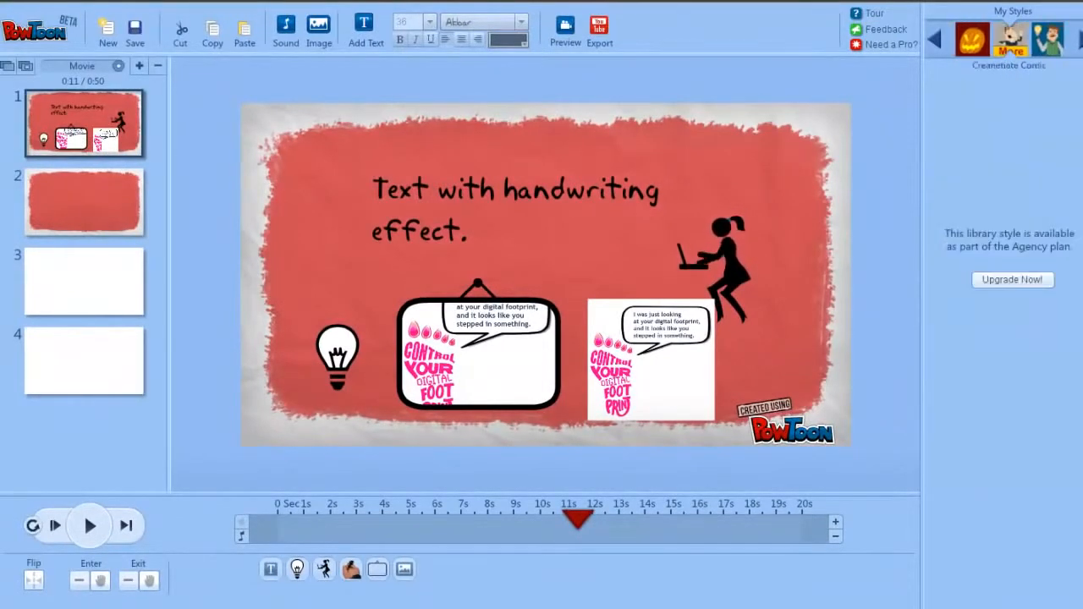
click(1079, 39)
click(1079, 40)
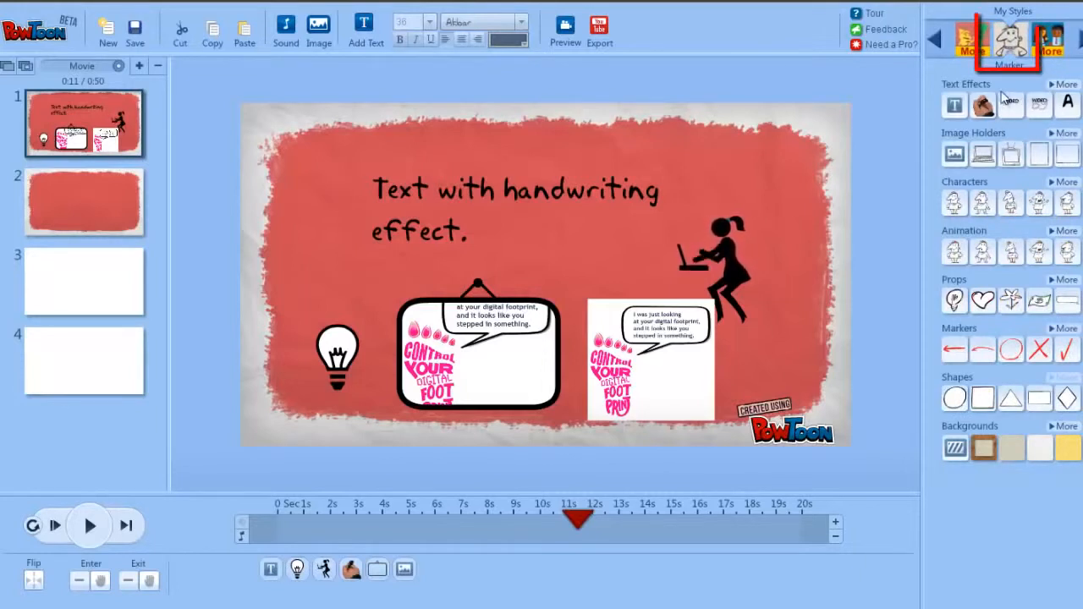
Try the Marker backgrounds, including the wood-framed board, on slide 1 and apply the white crumpled paper background
click(1032, 450)
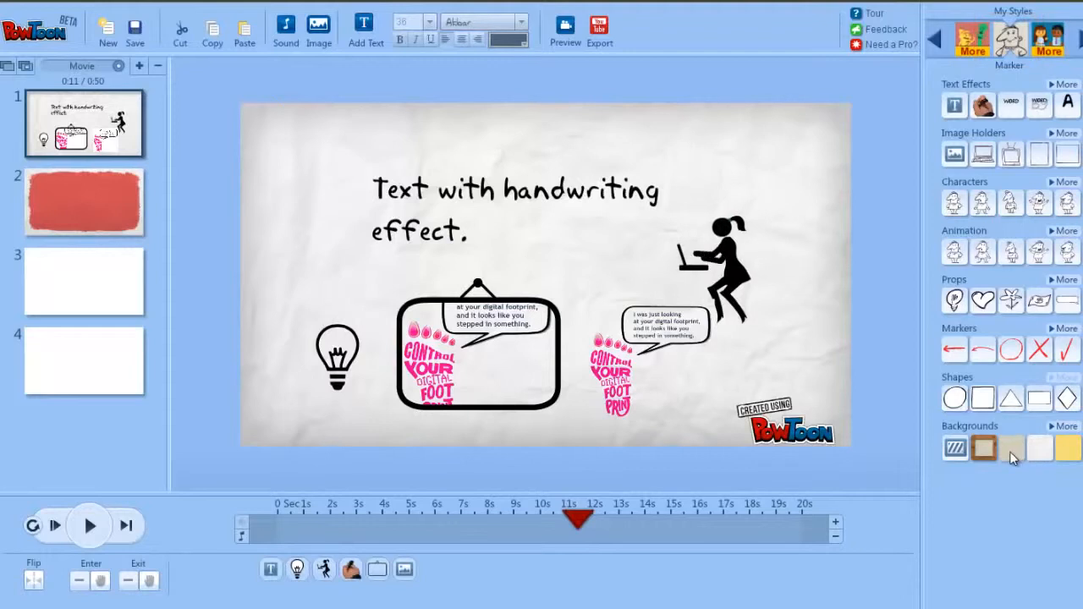
click(1012, 453)
click(985, 450)
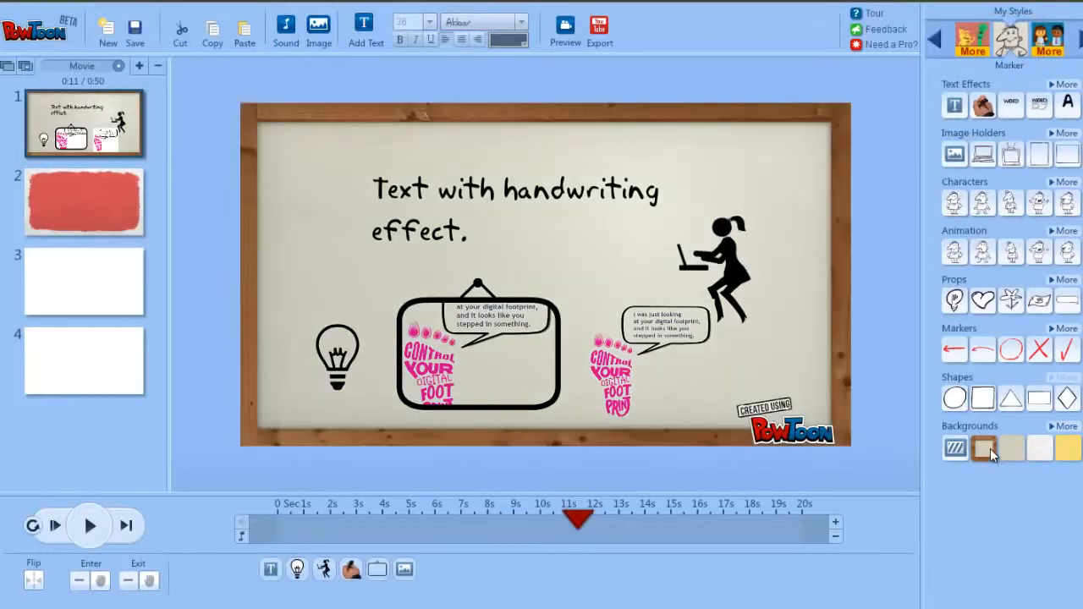
click(1041, 446)
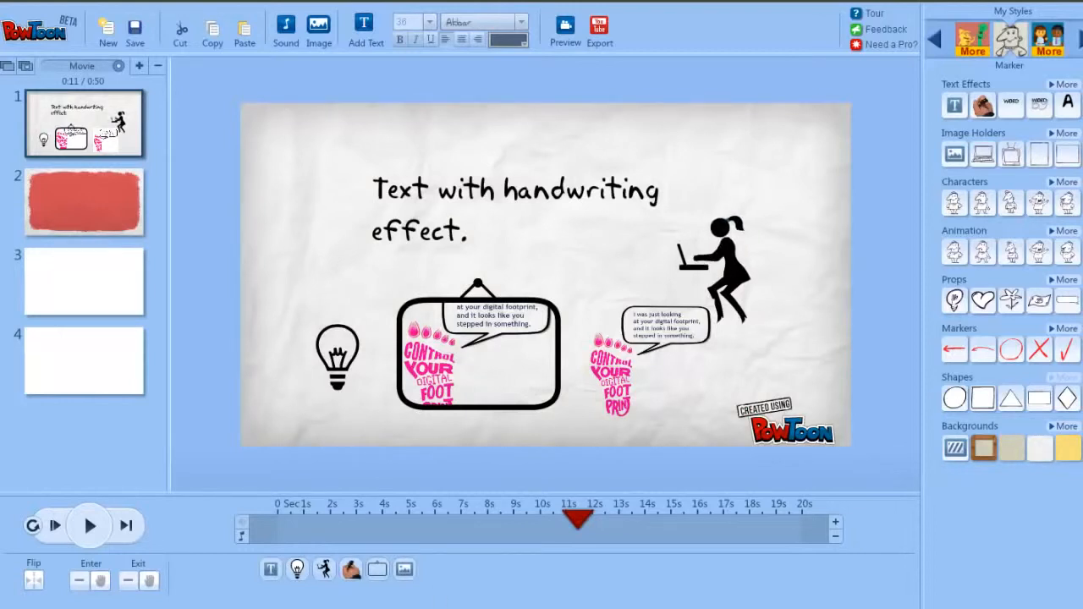
Add two new paper-background slides after slide 1 and delete all the other slides
click(139, 67)
click(139, 67)
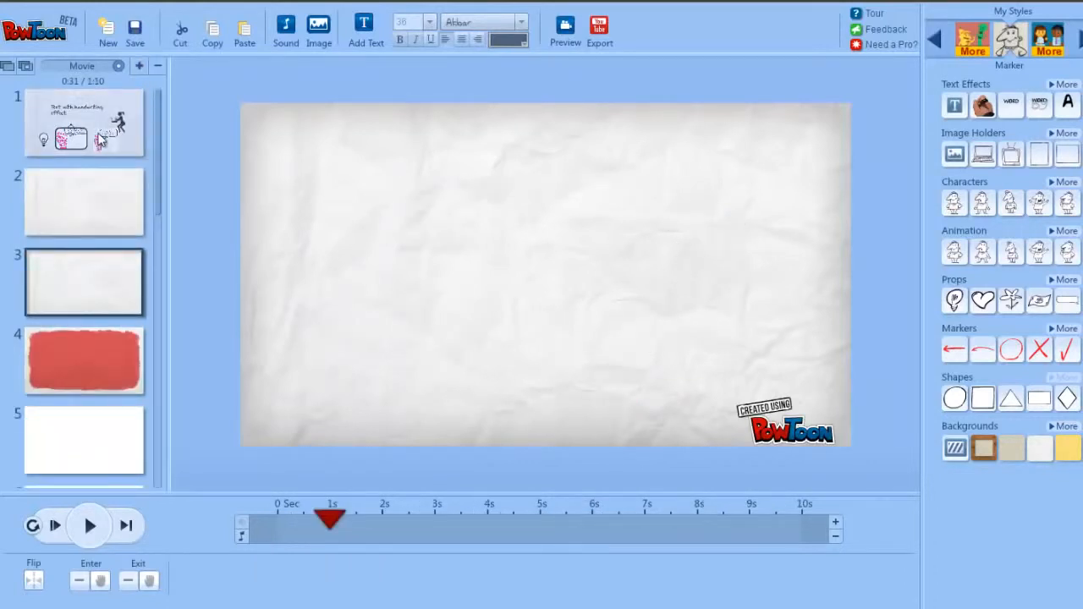
click(97, 144)
click(157, 66)
click(98, 266)
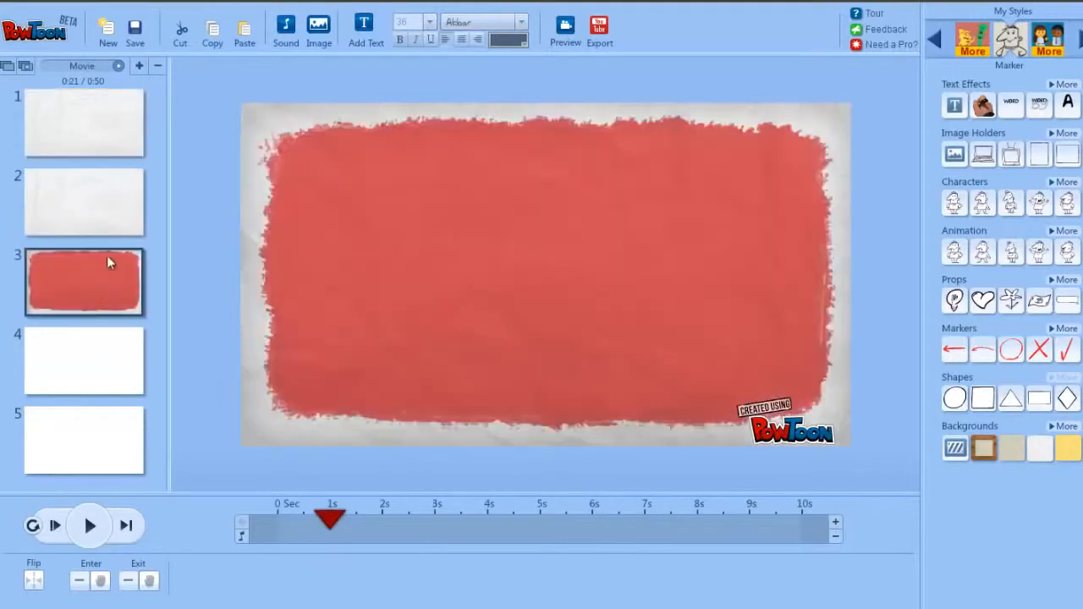
click(160, 72)
click(161, 71)
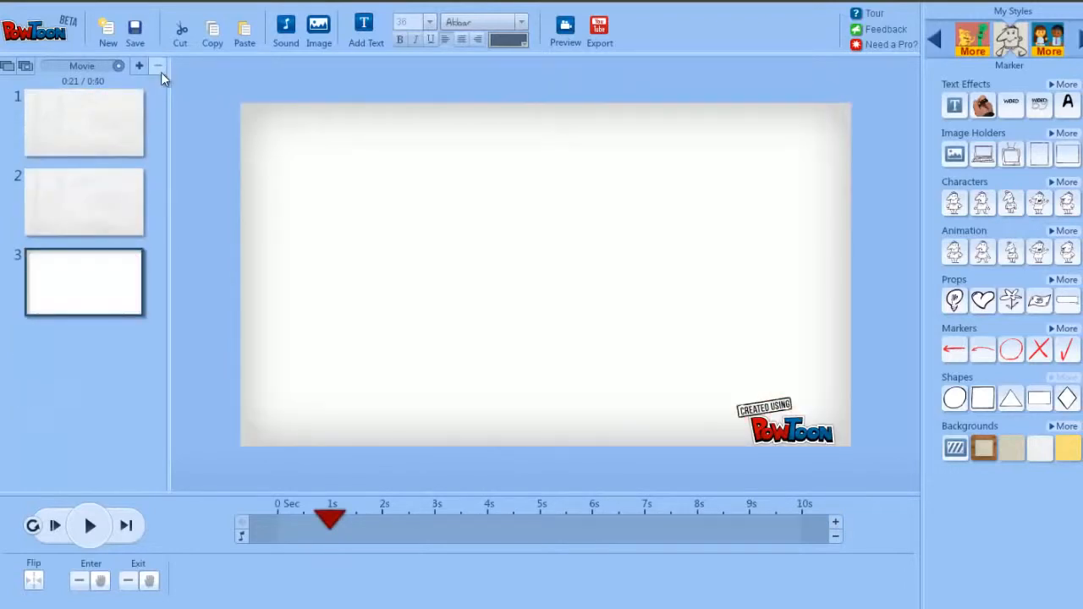
click(161, 72)
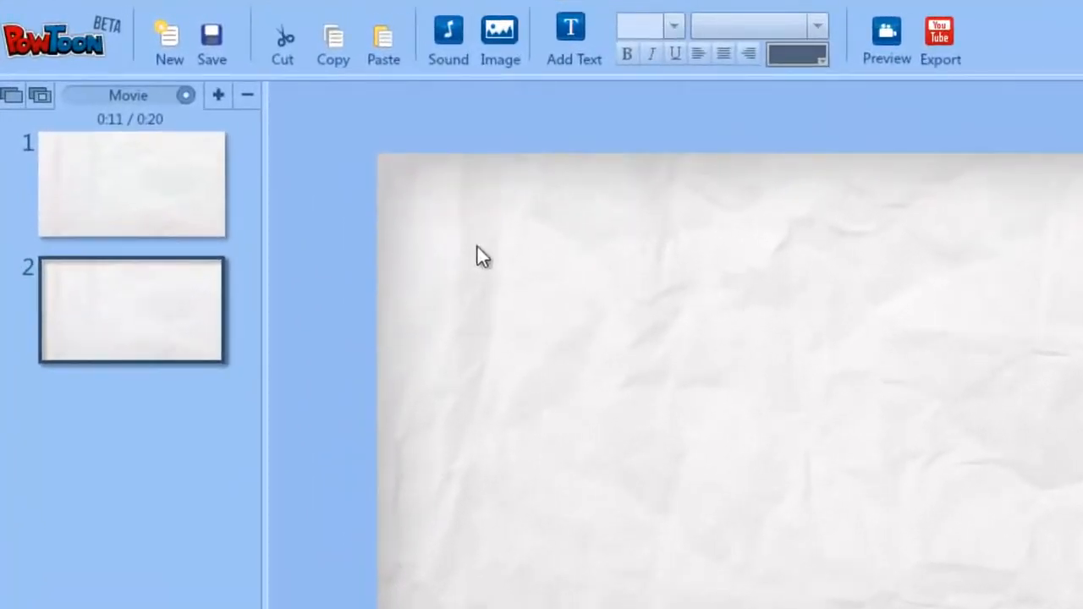
Record a voice-over of about 12 seconds in the Sound Manager, allowing the site to access the microphone
click(452, 40)
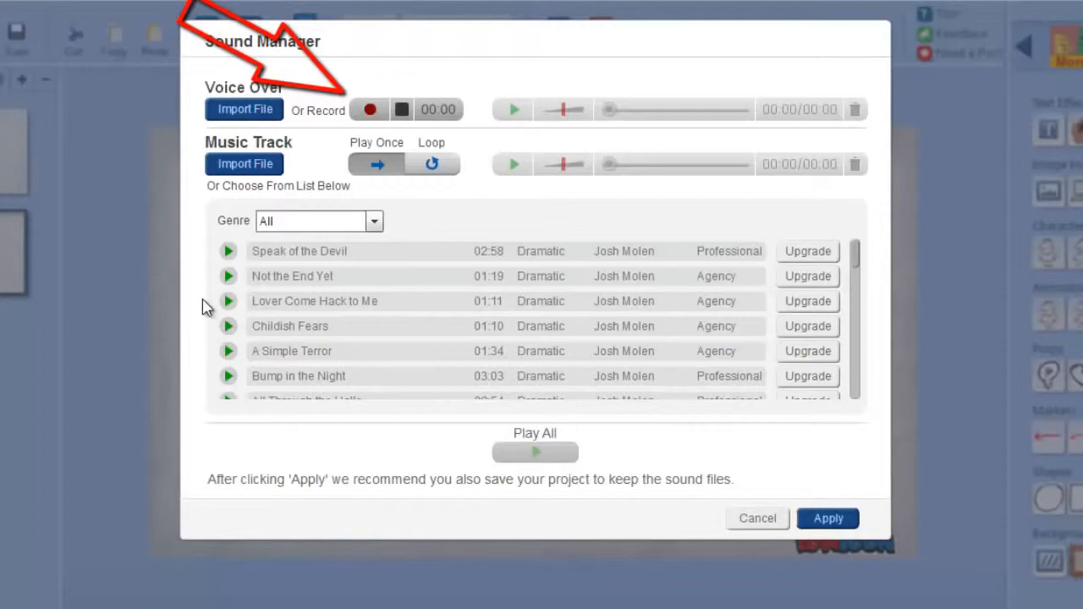
click(369, 111)
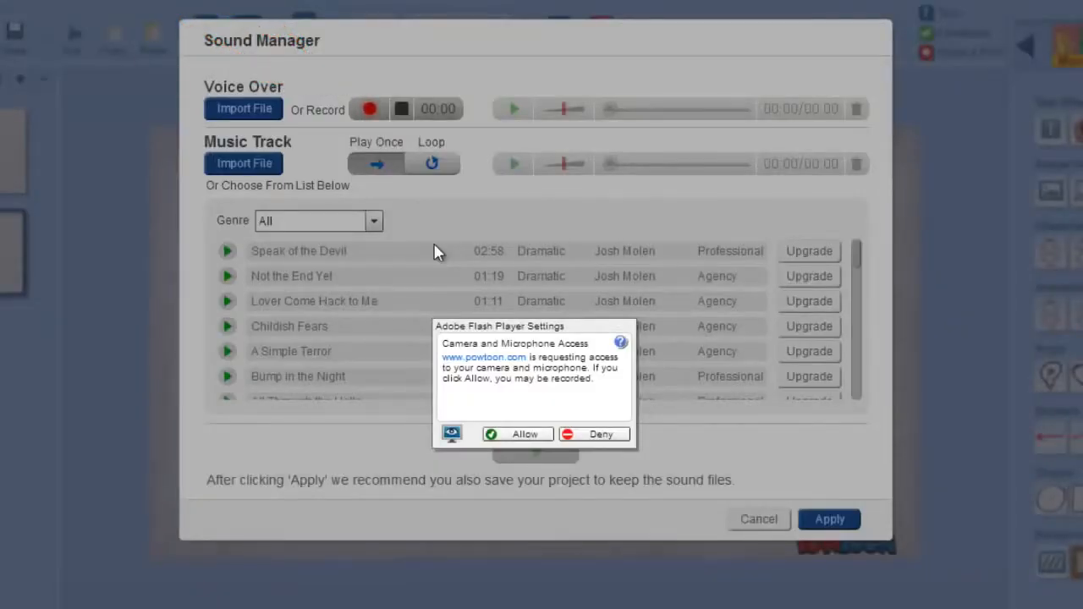
click(523, 434)
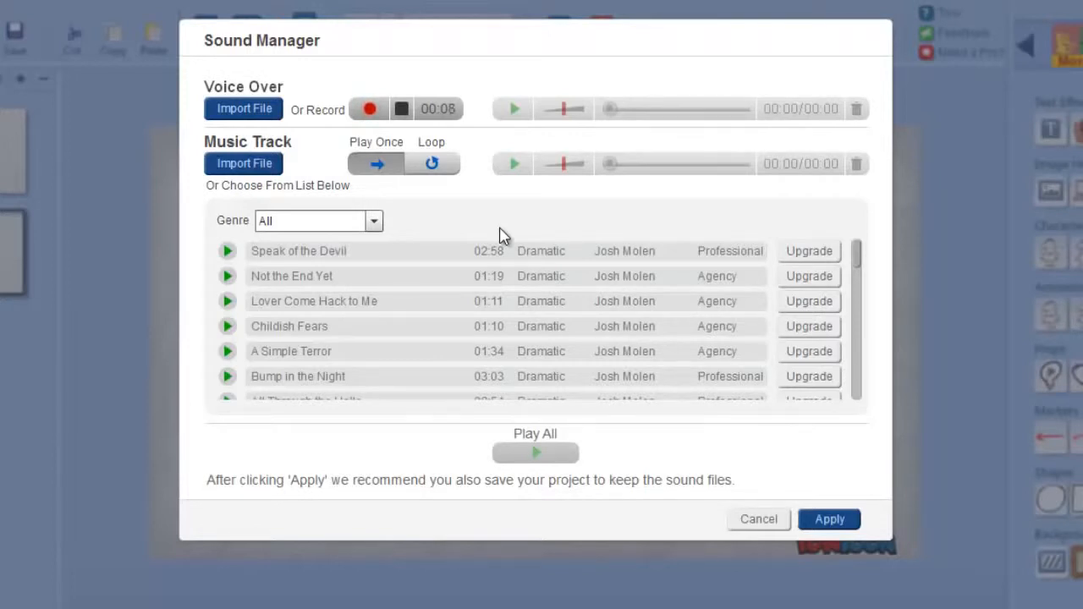
click(403, 112)
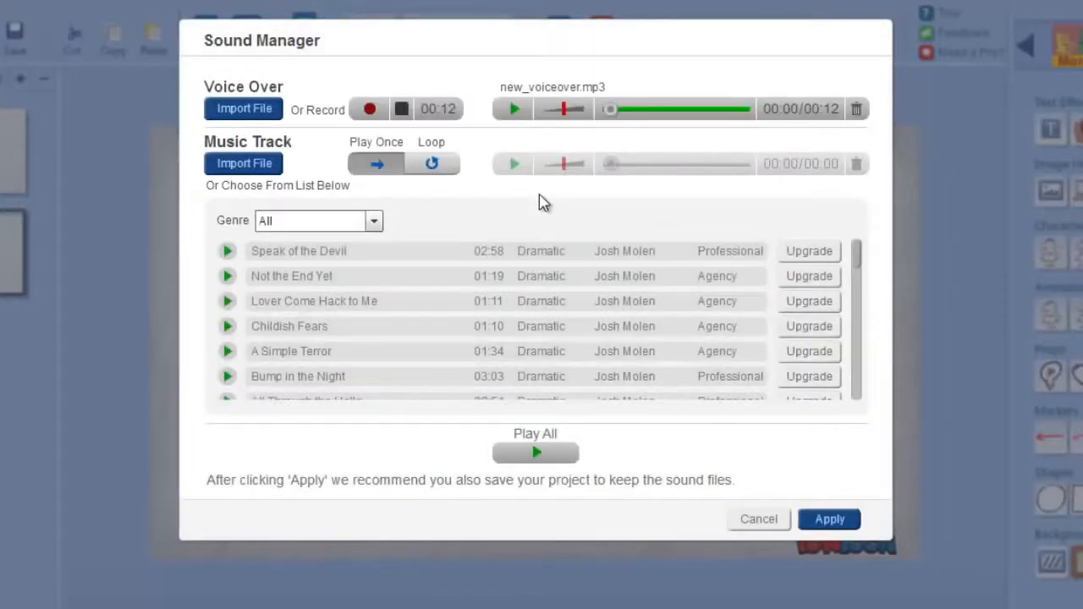
Play back the recorded voice-over and record it again, overwriting the previous take
click(514, 110)
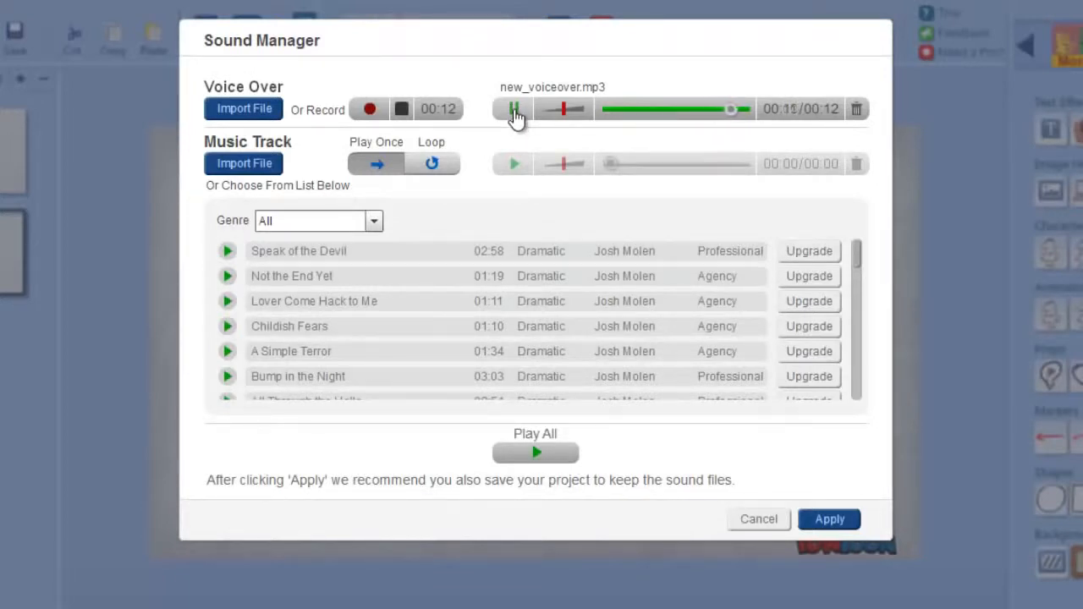
click(514, 110)
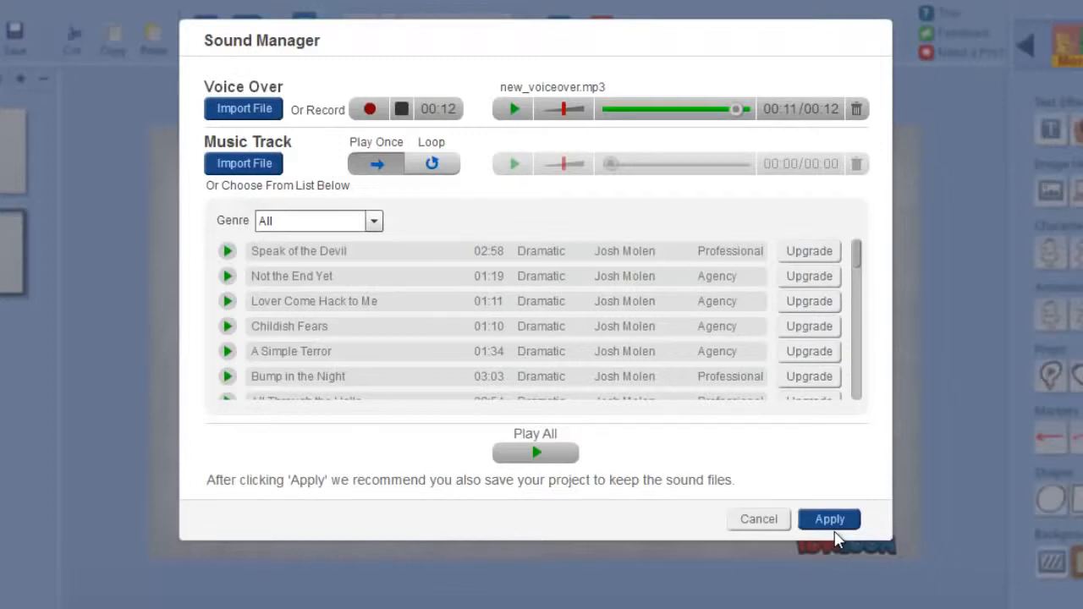
click(373, 112)
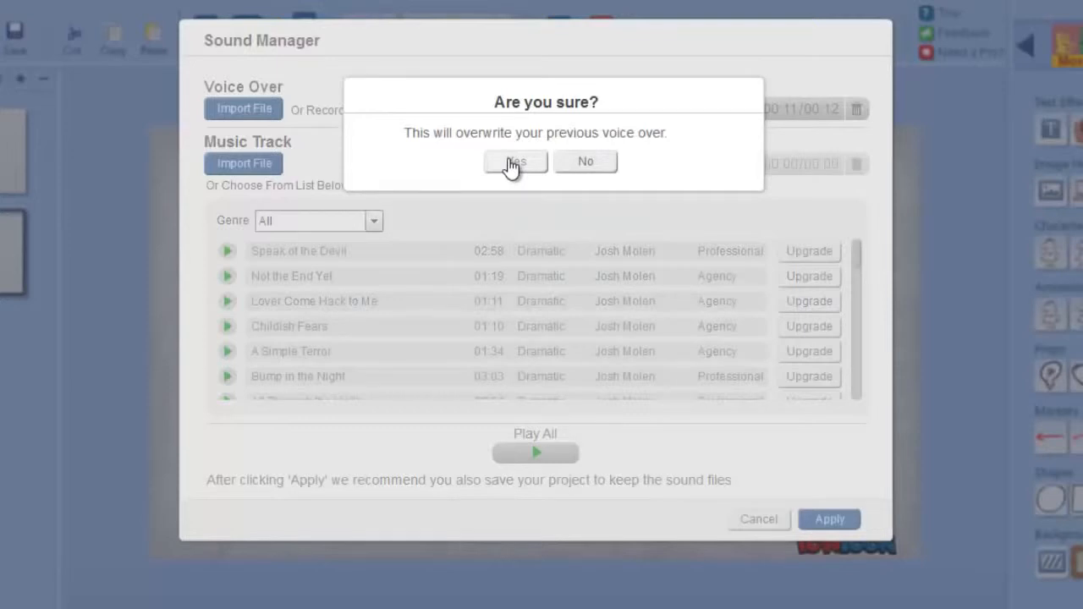
click(514, 162)
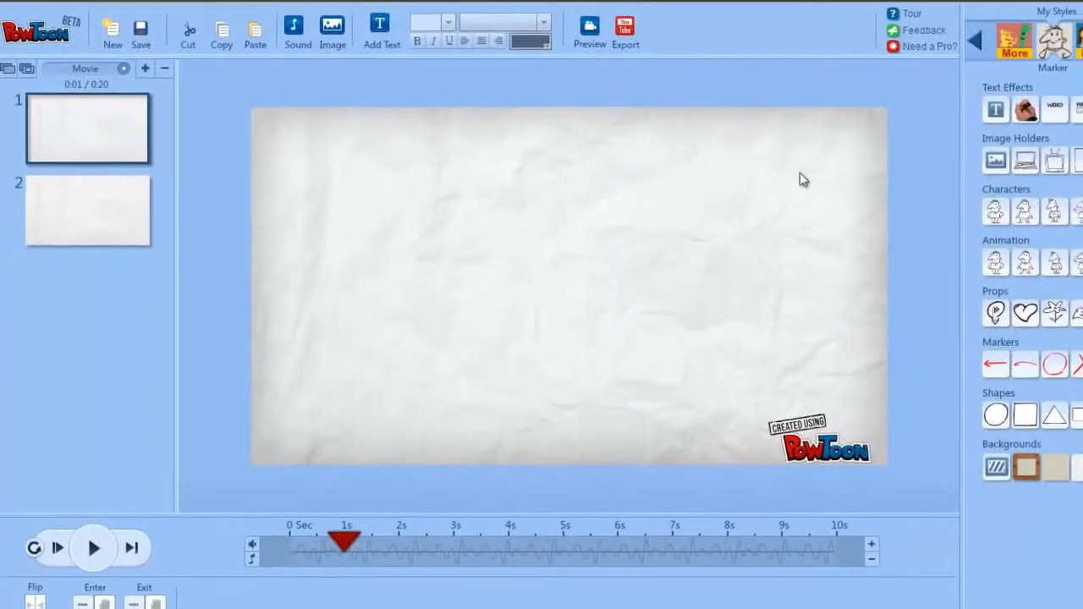
Add a Letters Appearing text effect to slide 1 with the text "How Squirrels Came to Eat Nuts"
click(1050, 84)
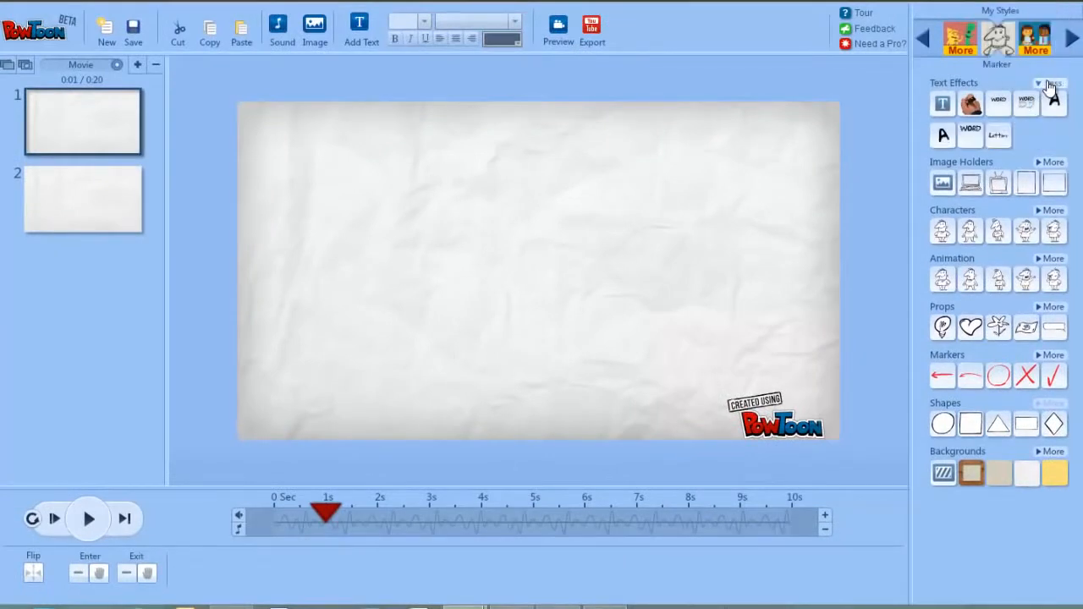
mouse_move(1005, 137)
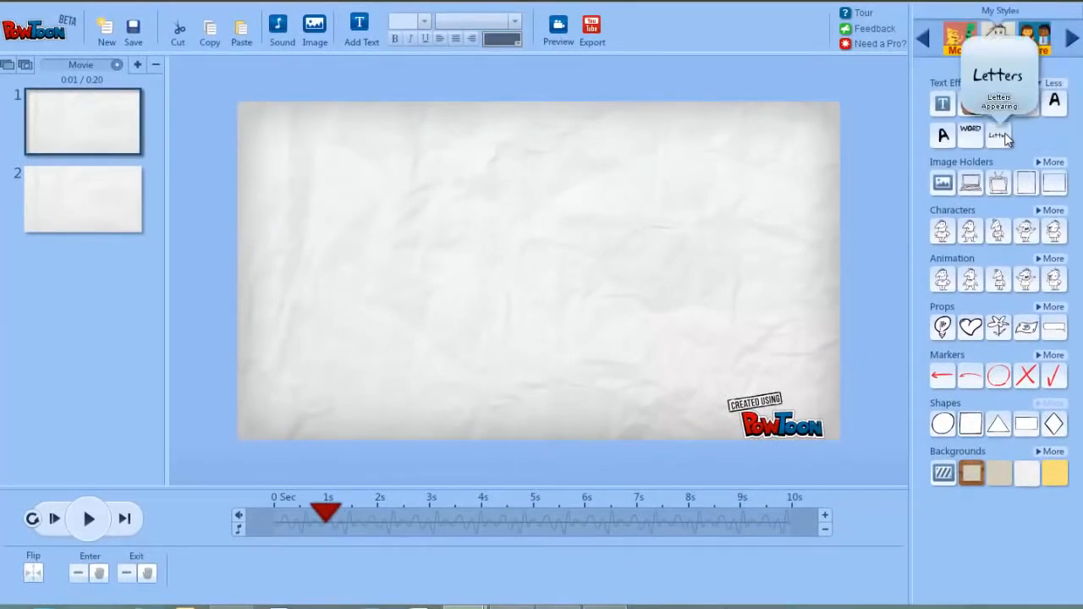
click(1000, 136)
double_click(395, 281)
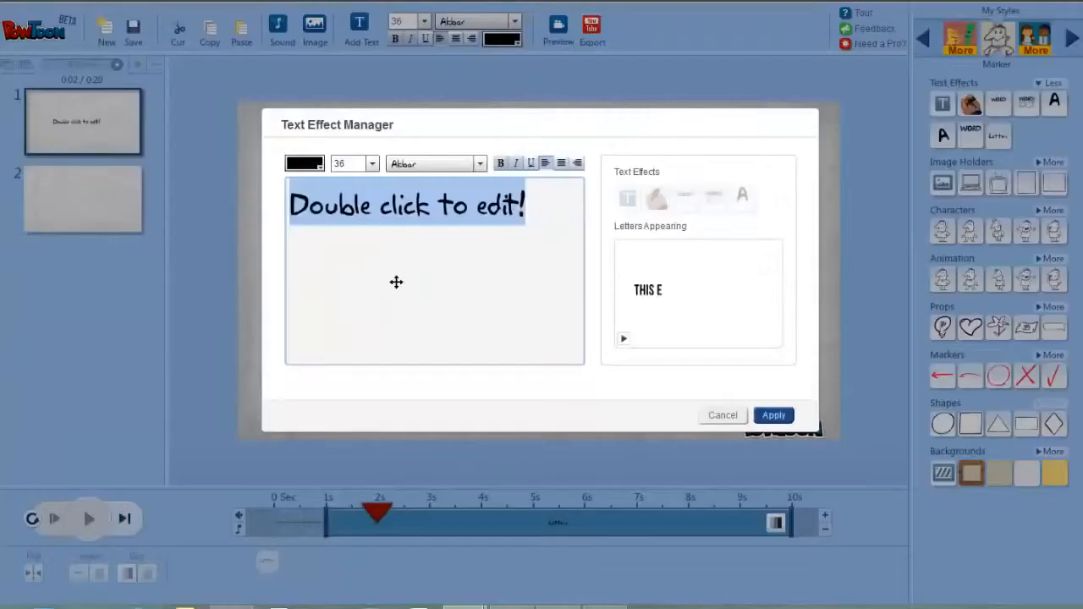
text(How Squirrels Came to Eat Nuts)
Format the slide 1 title in the Mocha Mattari font at size 96, centred, and apply the text
key(ctrl+a)
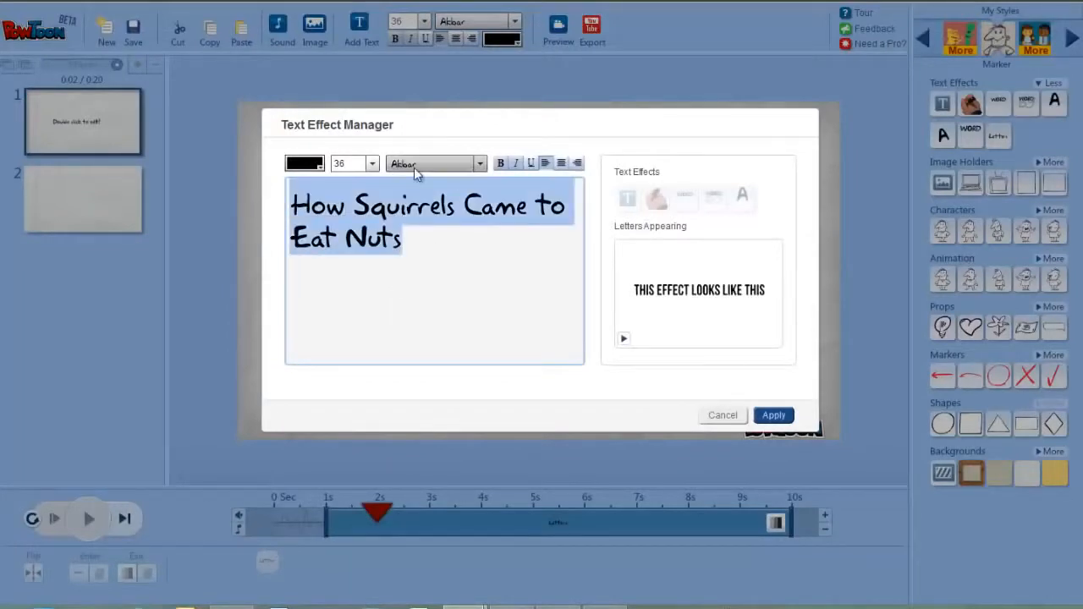
click(416, 168)
click(417, 239)
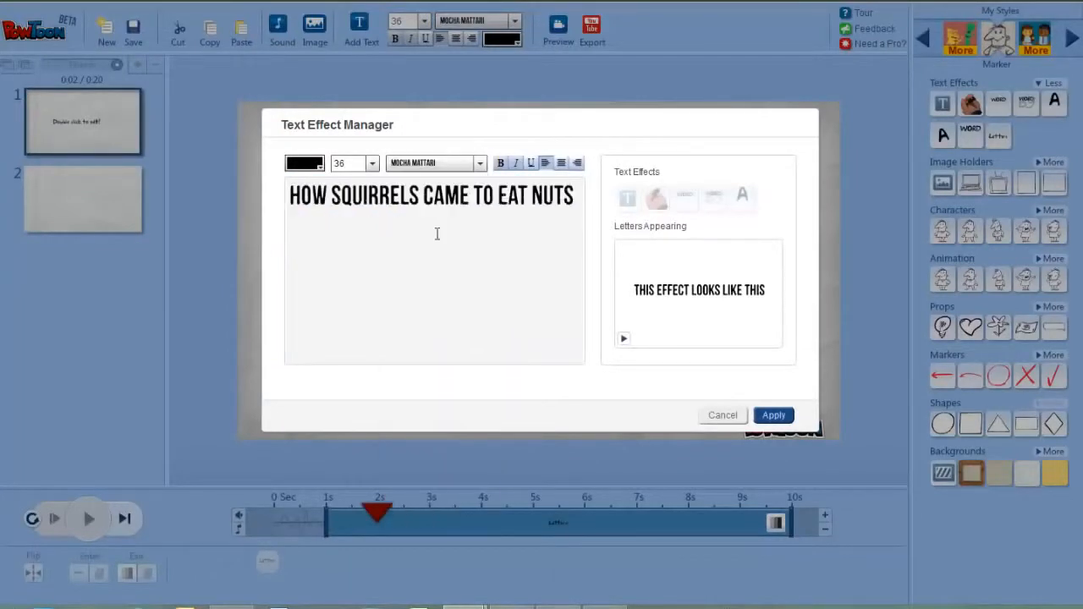
click(373, 163)
click(340, 246)
key(Return)
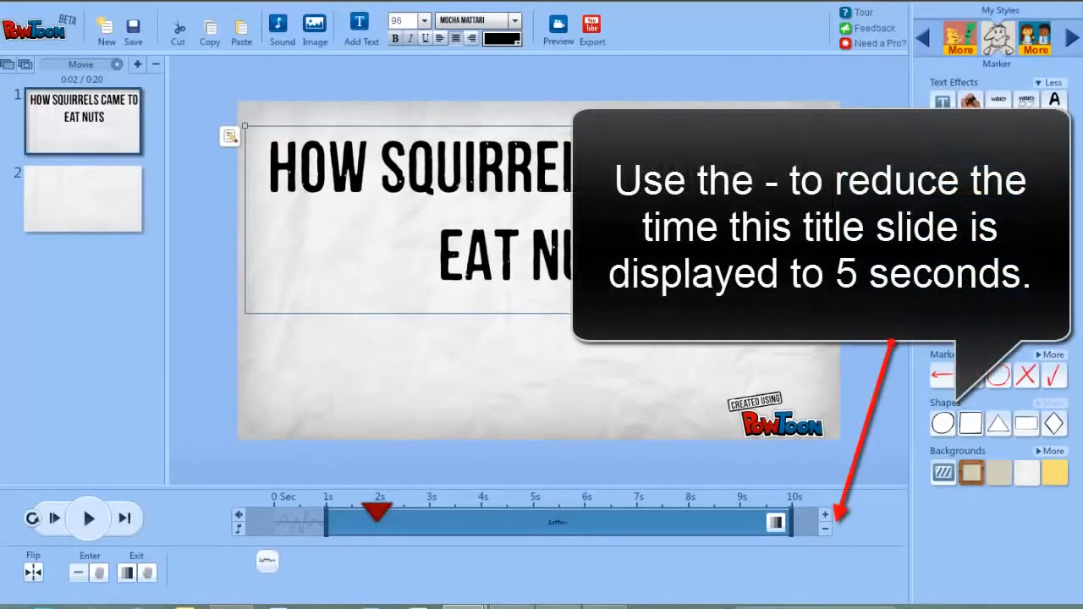
Reduce the duration of title slide 1 to 5 seconds
click(823, 532)
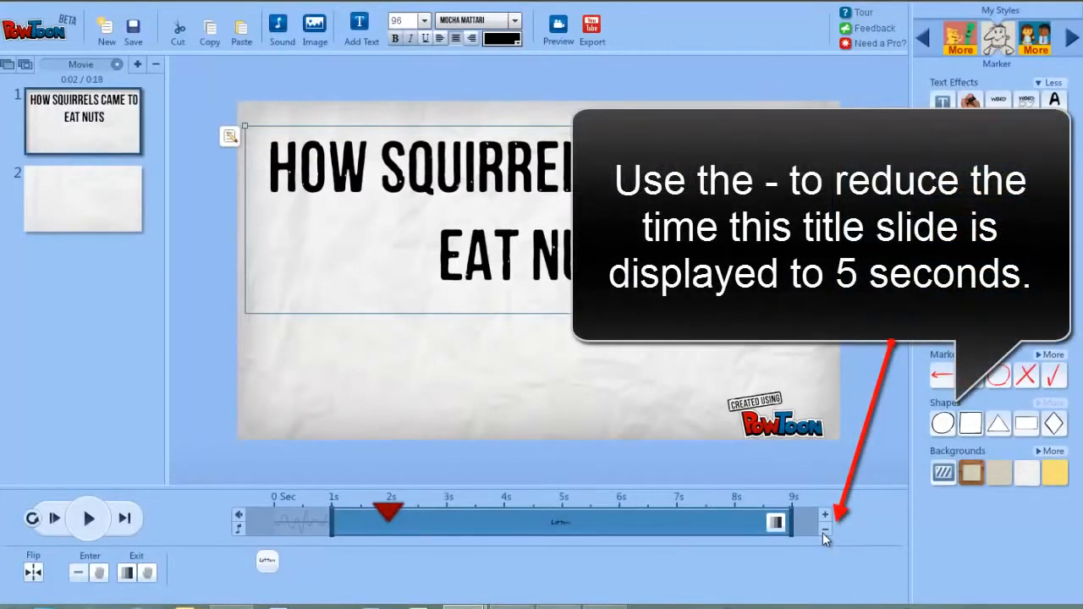
click(823, 532)
click(823, 533)
click(823, 532)
click(822, 533)
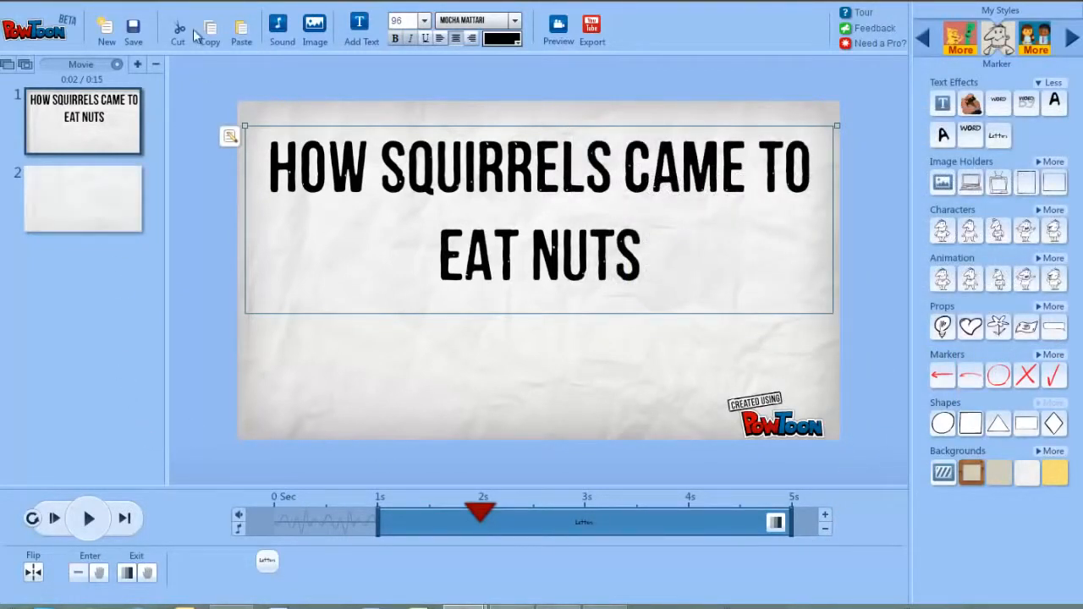
Play slide 2 with the narration, extend its duration to 11 seconds and play the added time
click(103, 215)
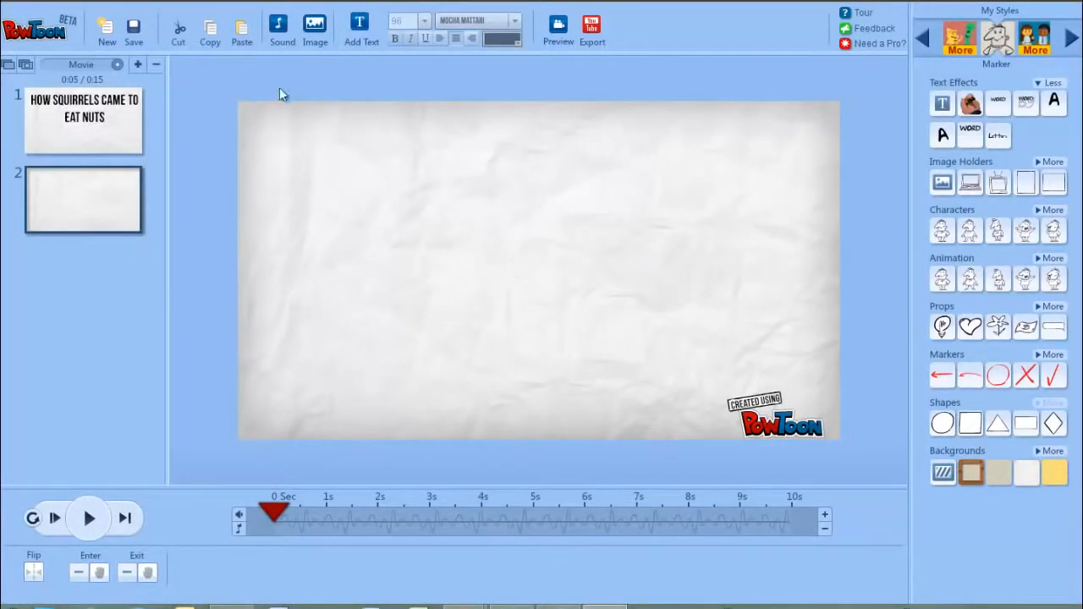
click(91, 520)
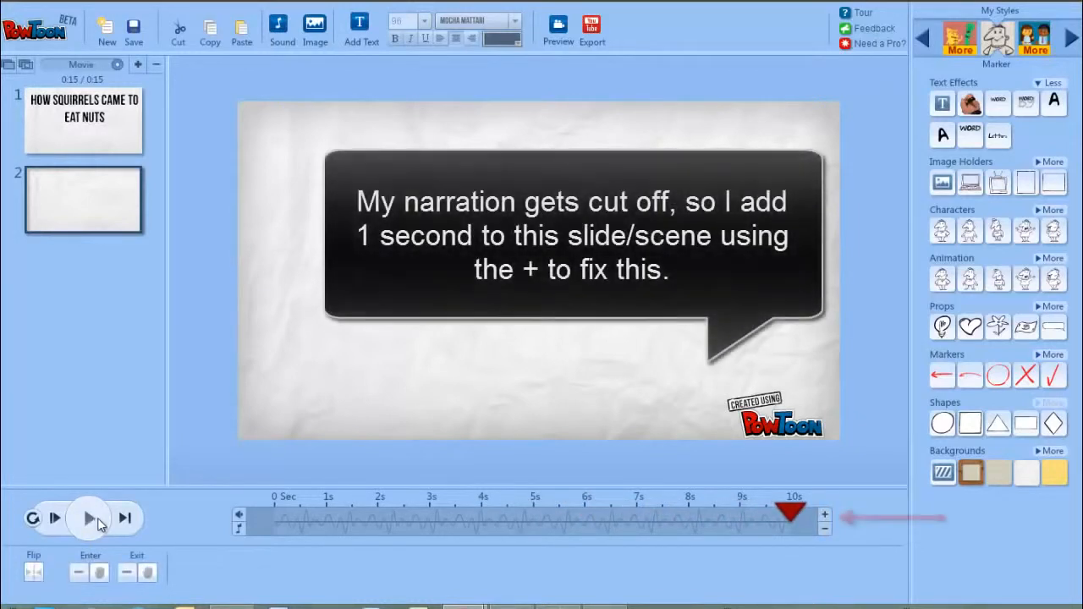
click(823, 515)
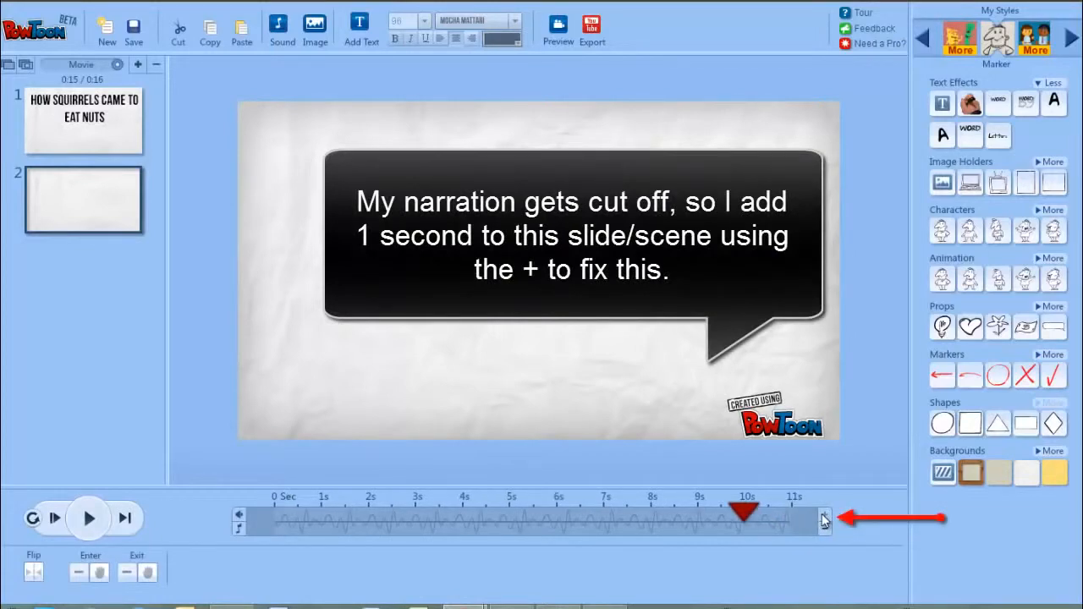
click(89, 518)
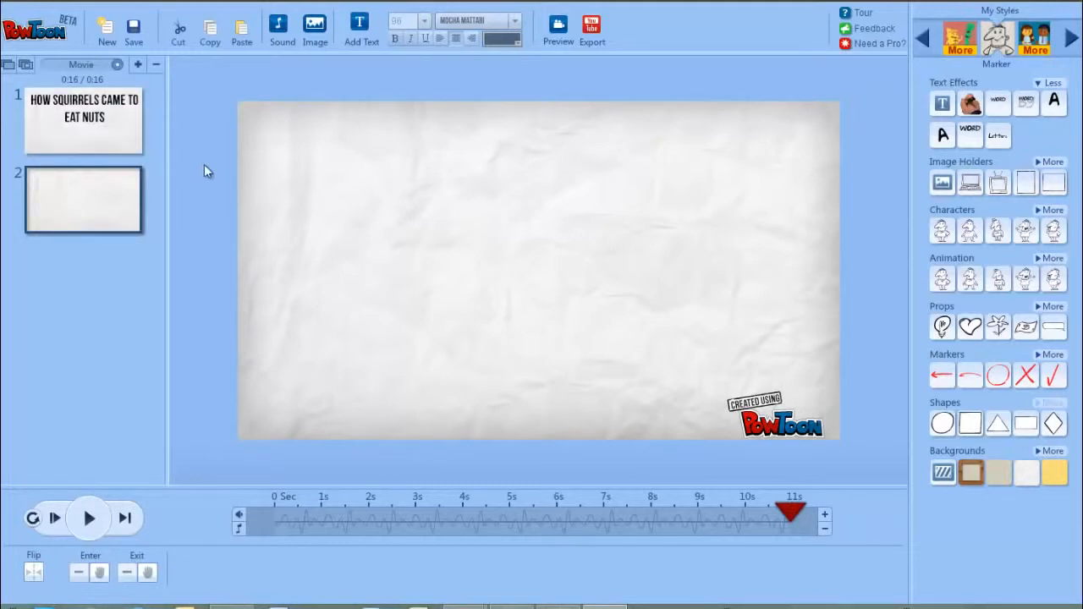
Upload the picture of the squirrels sharing a pizza slice and insert it on slide 2
click(316, 32)
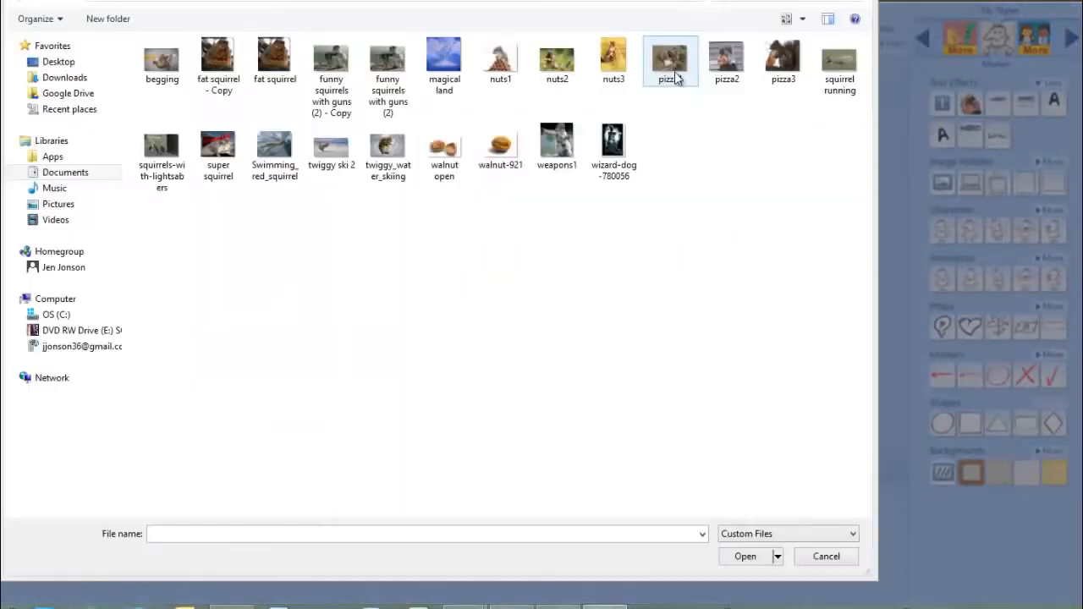
double_click(670, 75)
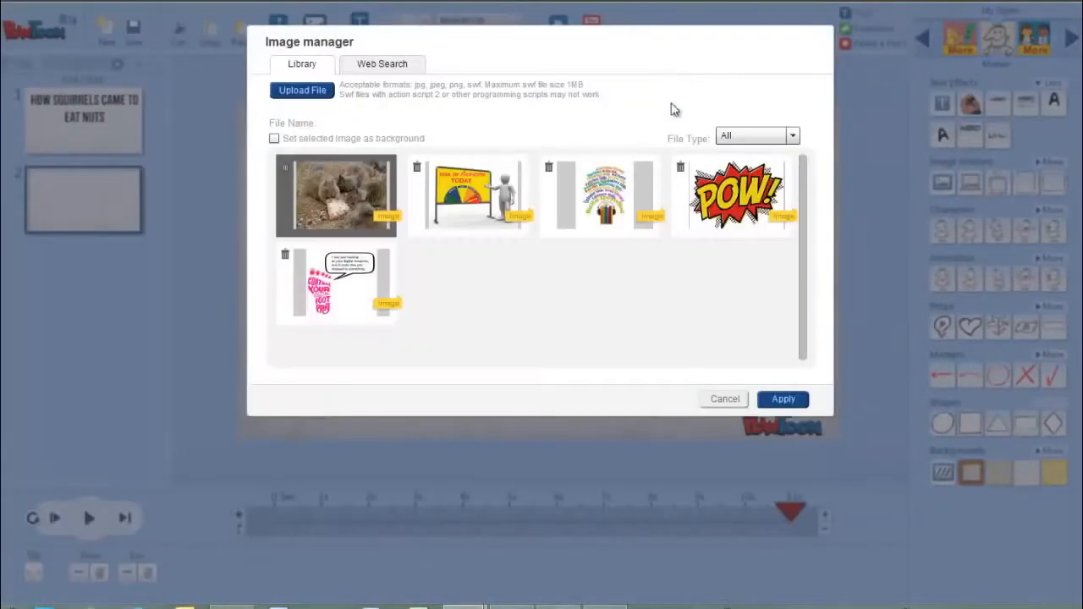
click(783, 398)
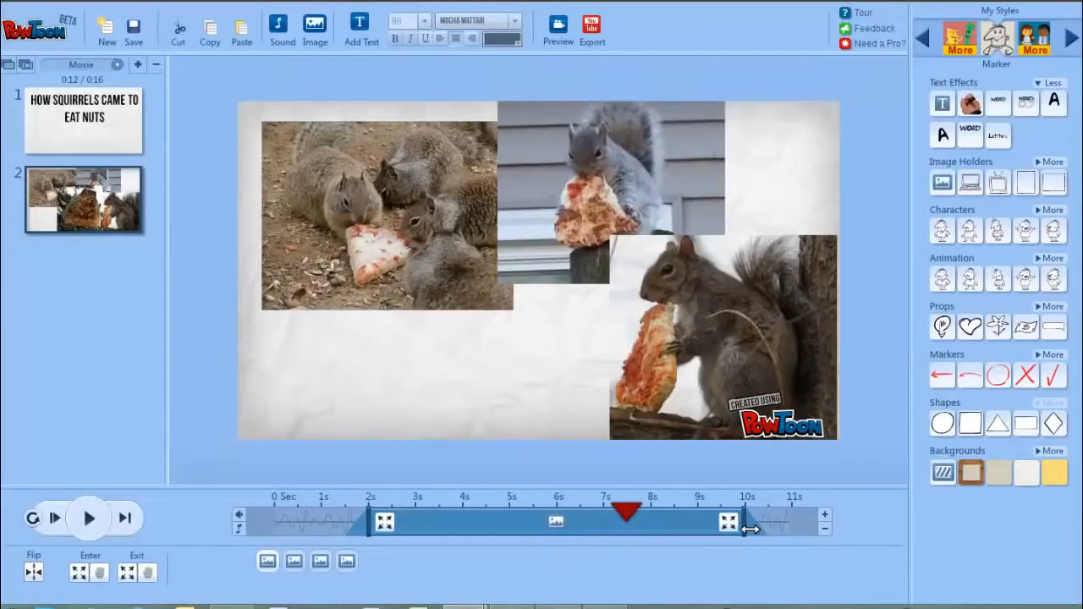
Set the three pizza-eating squirrel pictures on slide 2 to disappear at the 7-second mark of the timeline
click(746, 530)
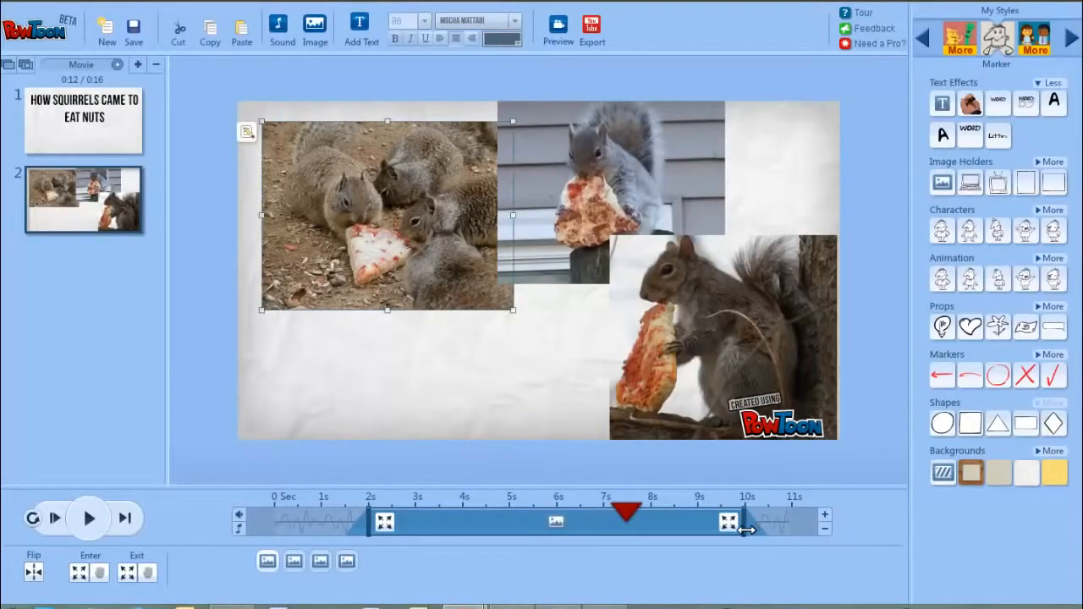
drag(747, 530, 607, 524)
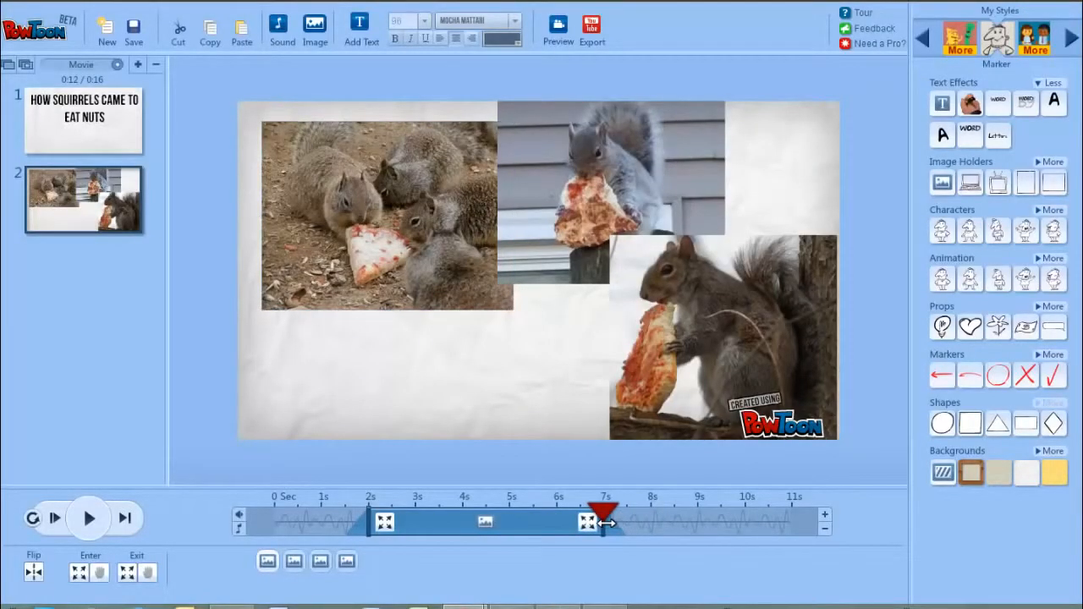
click(561, 224)
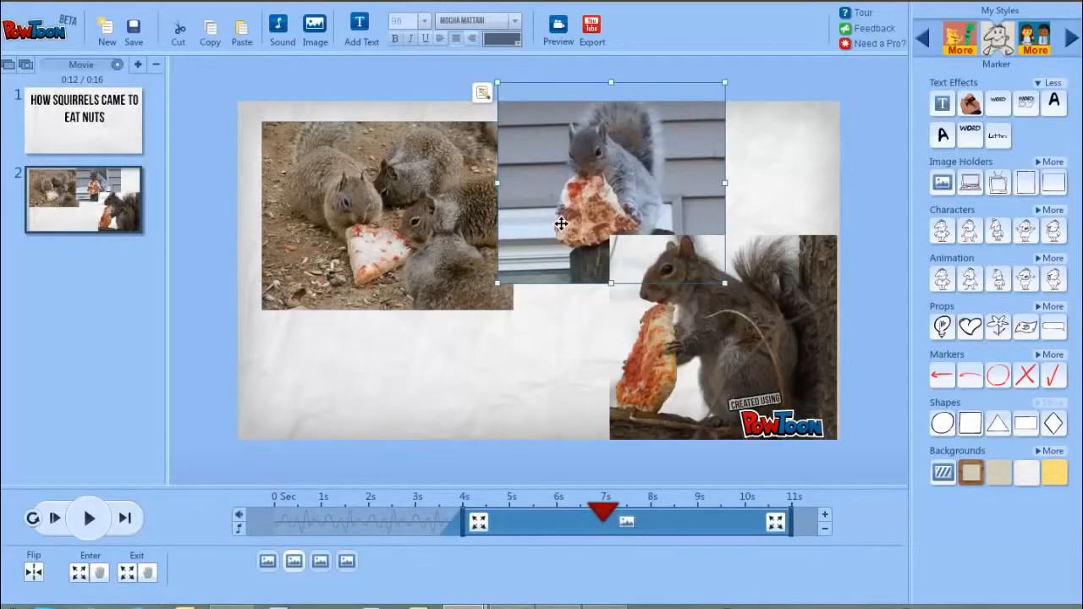
click(772, 513)
click(584, 238)
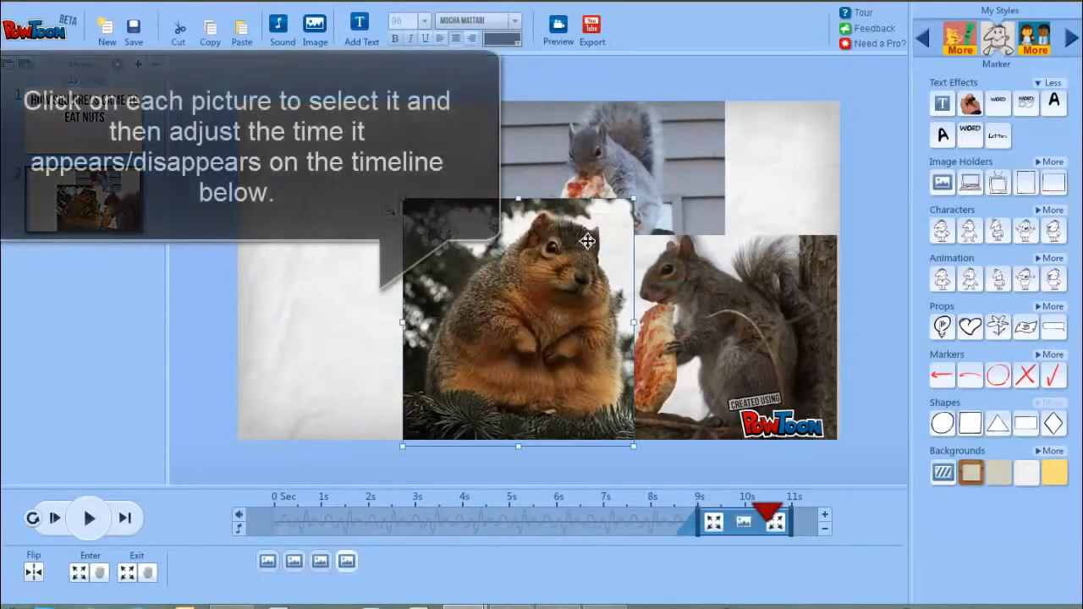
click(657, 211)
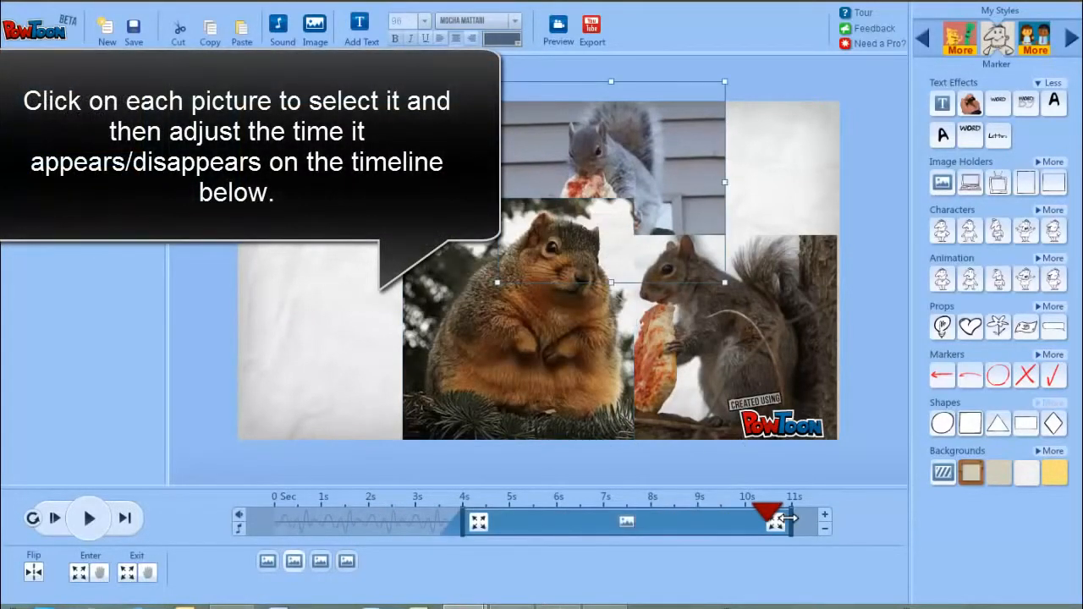
drag(788, 518, 608, 523)
click(720, 367)
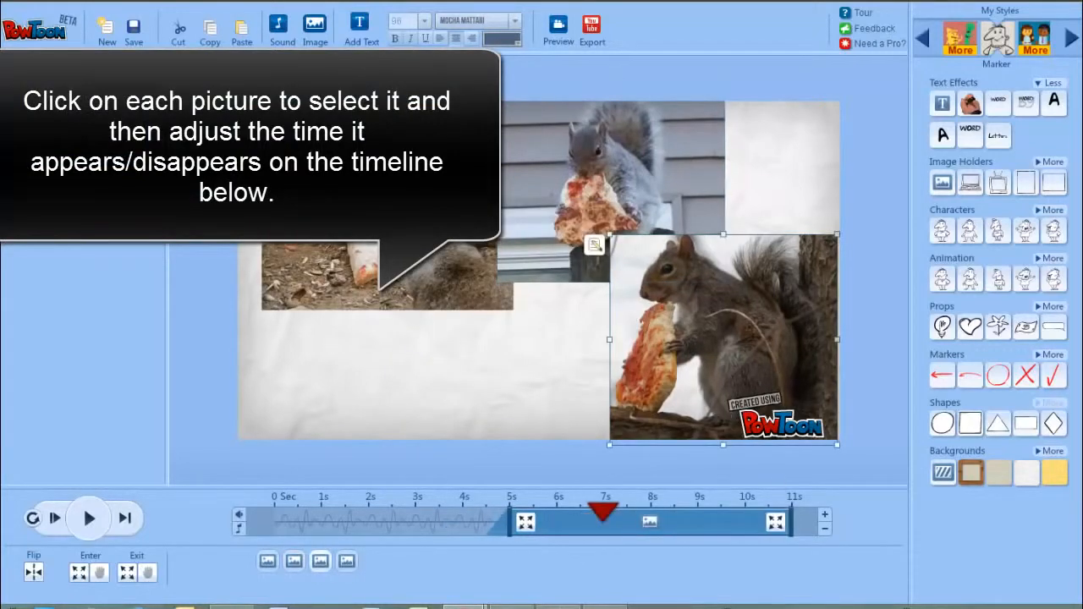
drag(784, 523, 612, 520)
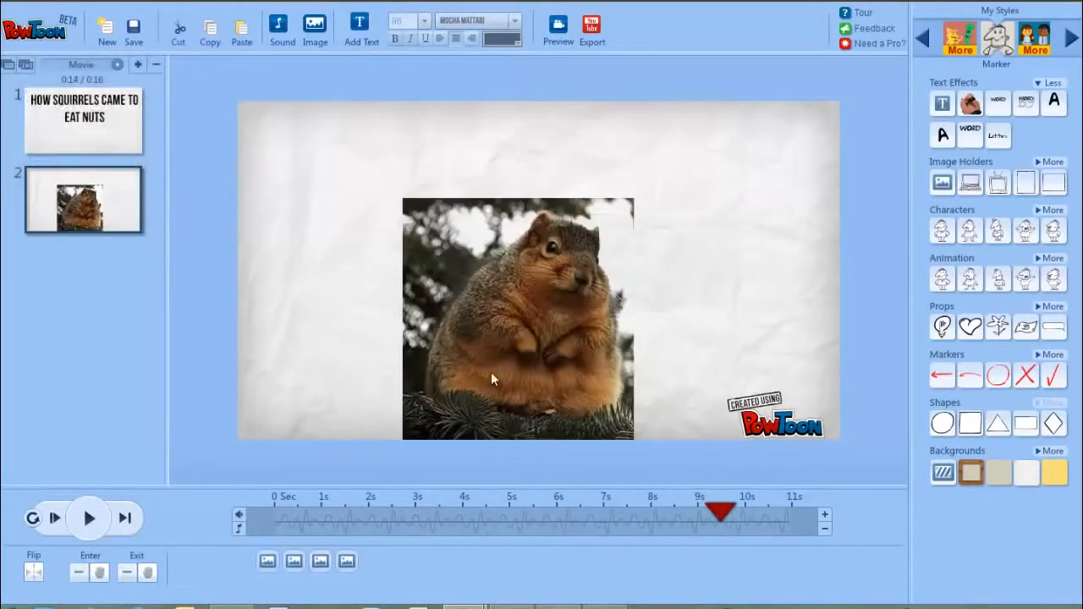
Enlarge the fat squirrel picture on slide 2 and centre it on the slide
click(493, 370)
drag(502, 366, 512, 305)
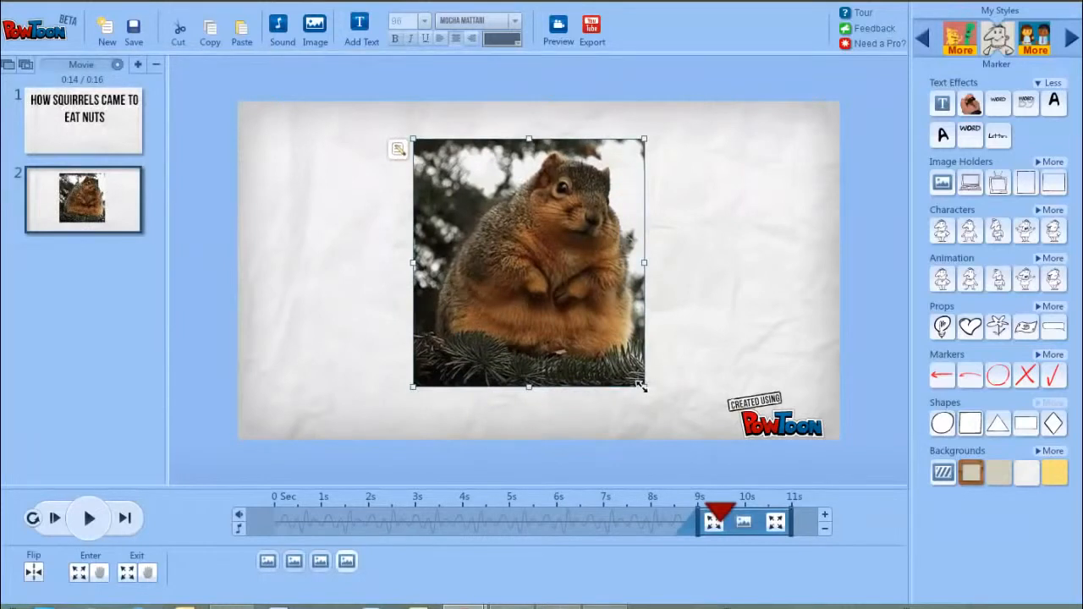
drag(641, 386, 692, 438)
drag(569, 342, 551, 327)
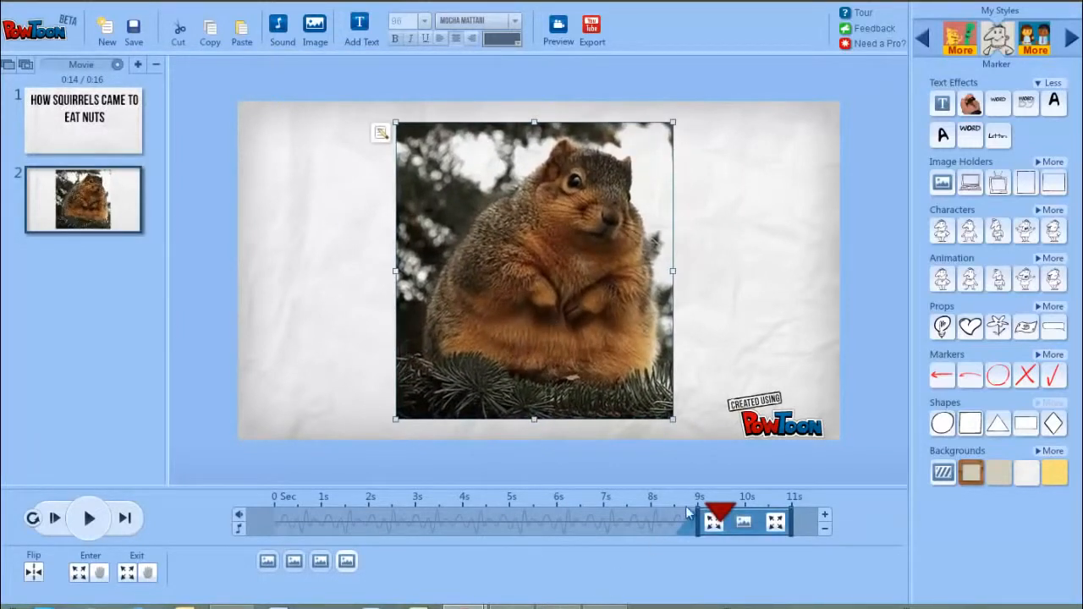
Set the fat squirrel picture's enter effect to Up and play slide 2 from its start
click(712, 525)
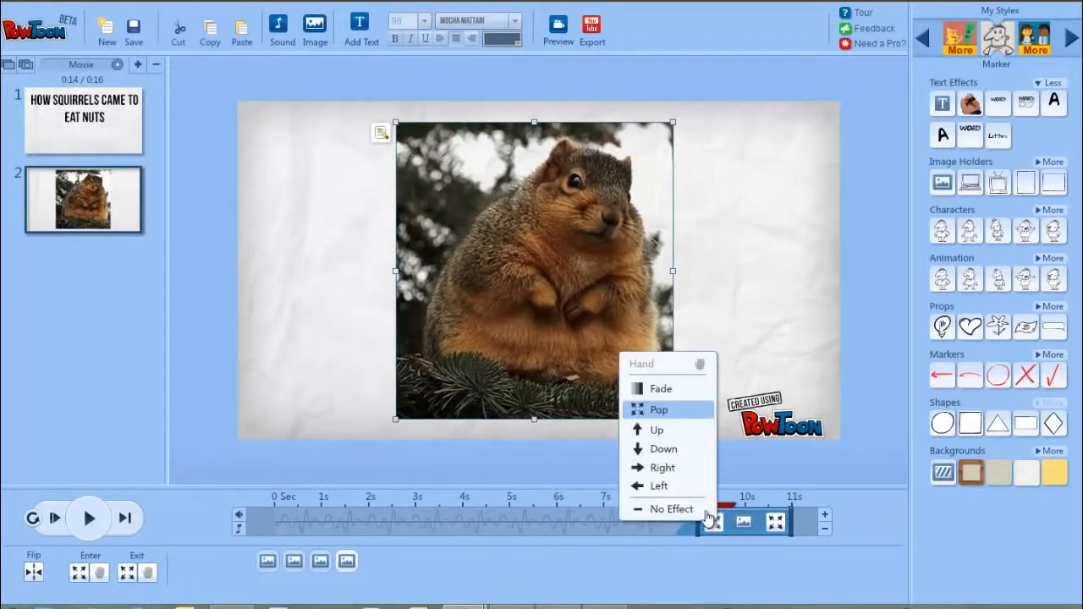
click(679, 433)
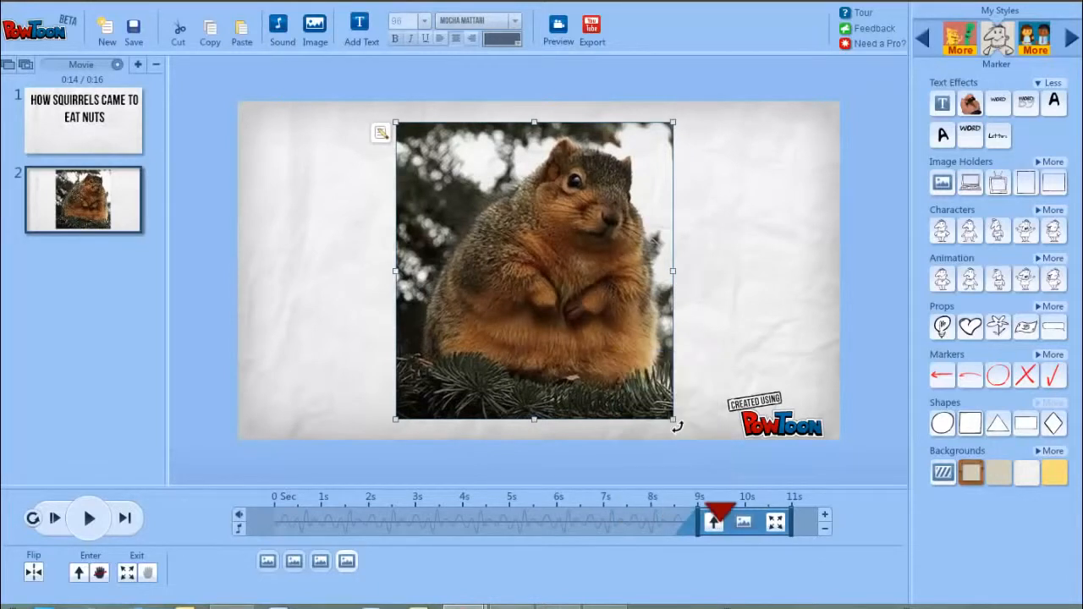
drag(720, 510, 201, 499)
click(90, 519)
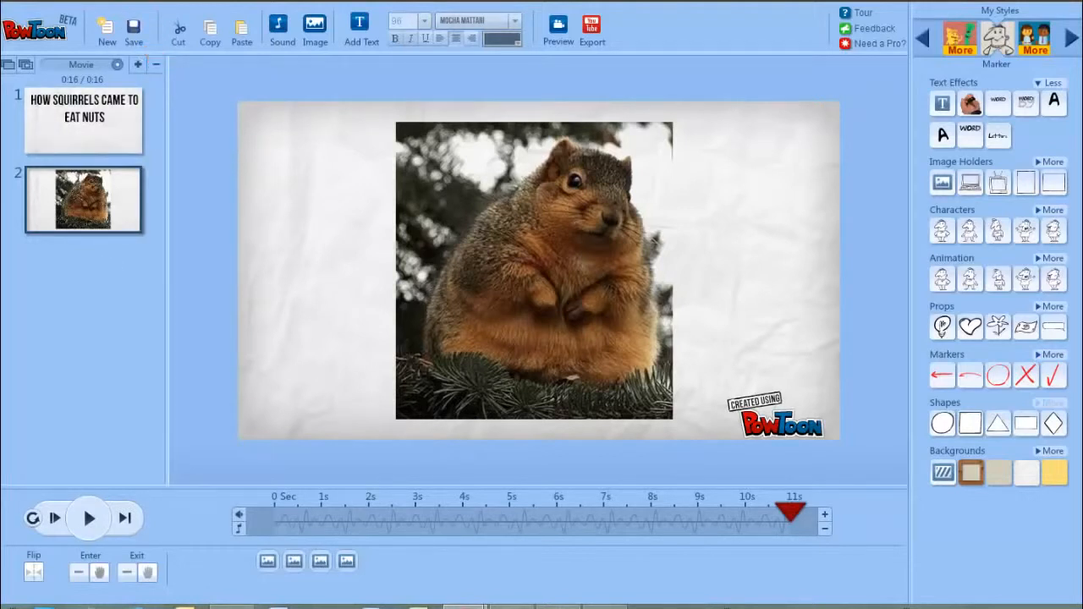
Add slides 3 and 4, and insert the picture of the squirrel standing over another squirrel on slide 3
click(138, 63)
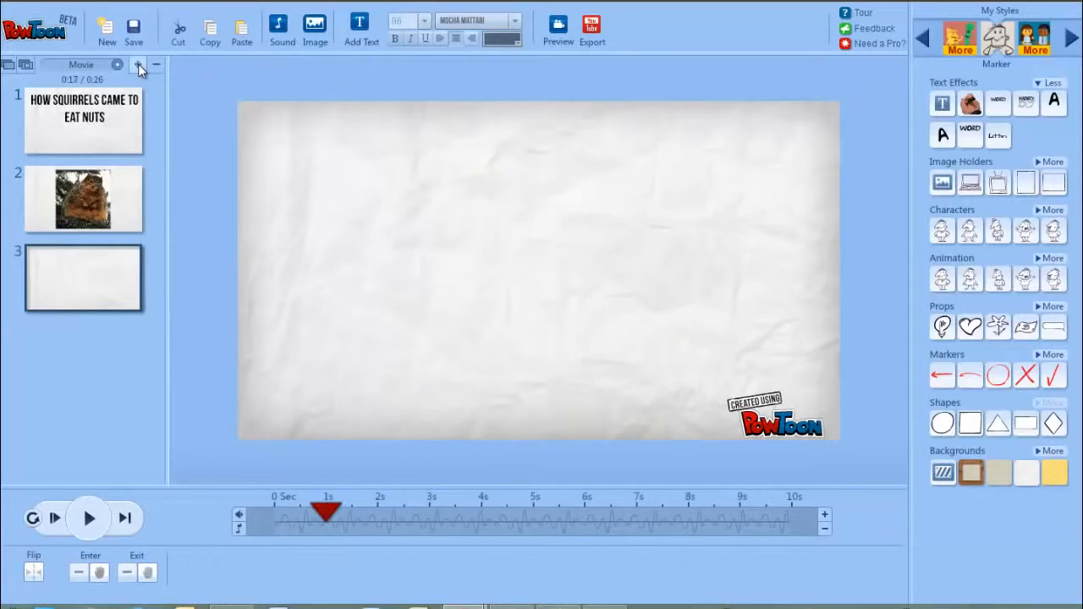
click(138, 63)
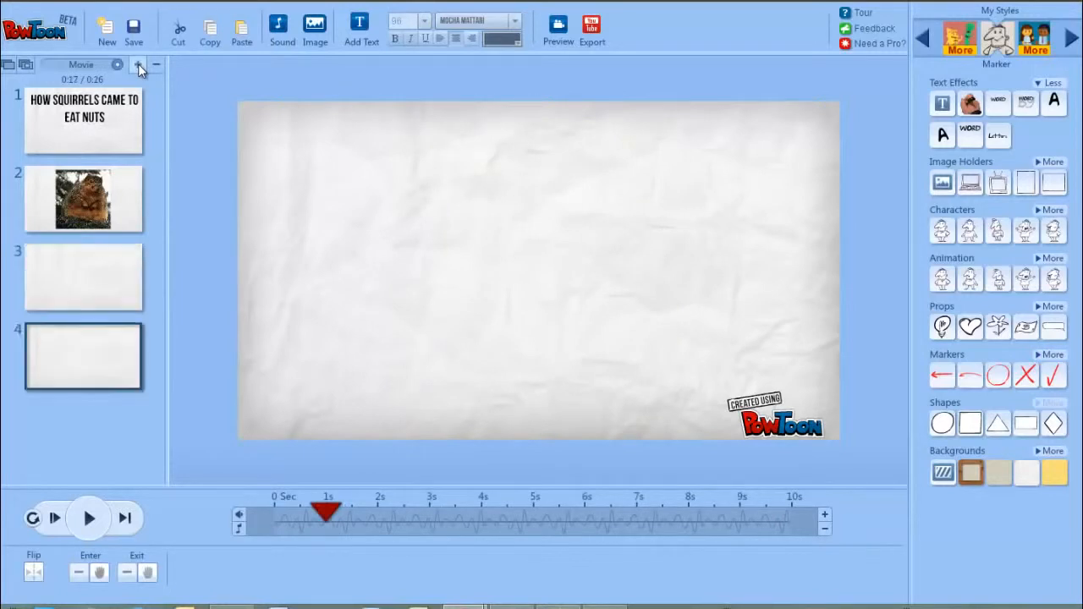
click(70, 284)
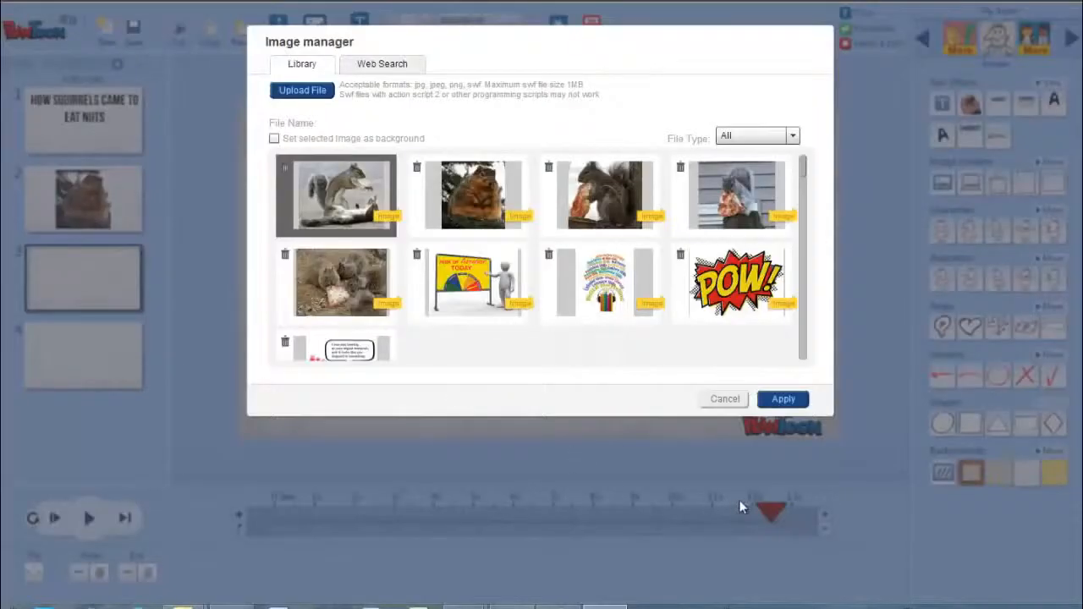
click(798, 400)
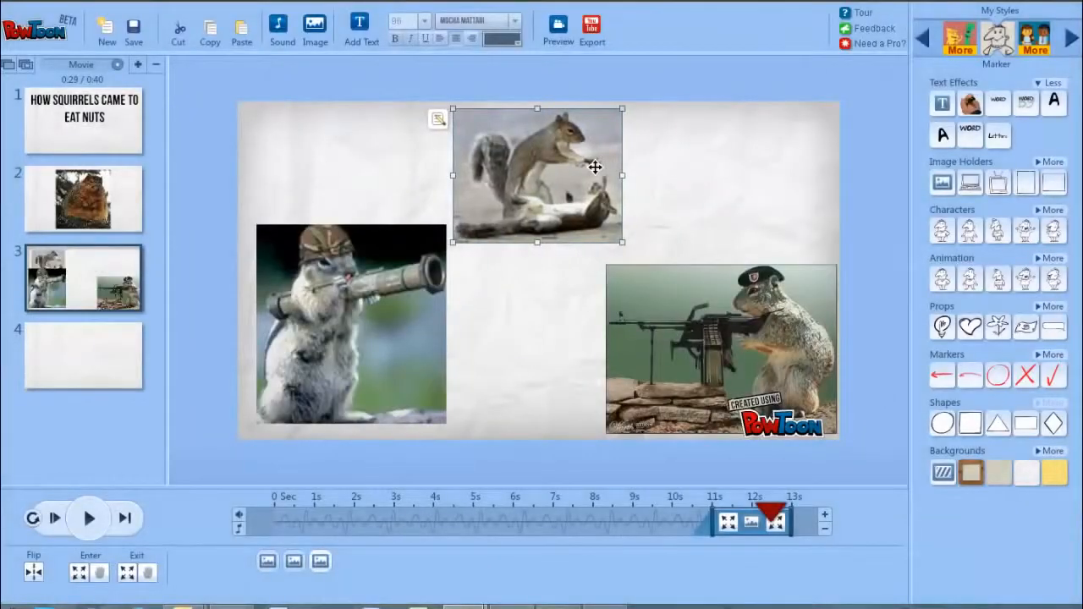
Insert the lightsaber squirrels picture on slide 3, move the two fighting squirrels to the slide's upper-left corner, and start their picture earlier on the timeline
click(315, 27)
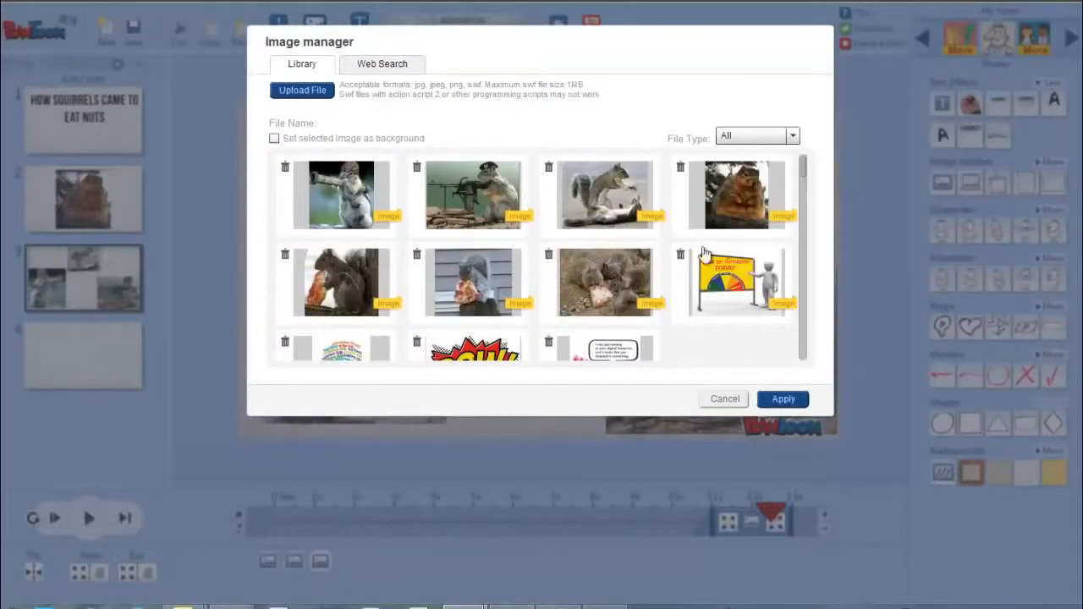
click(302, 89)
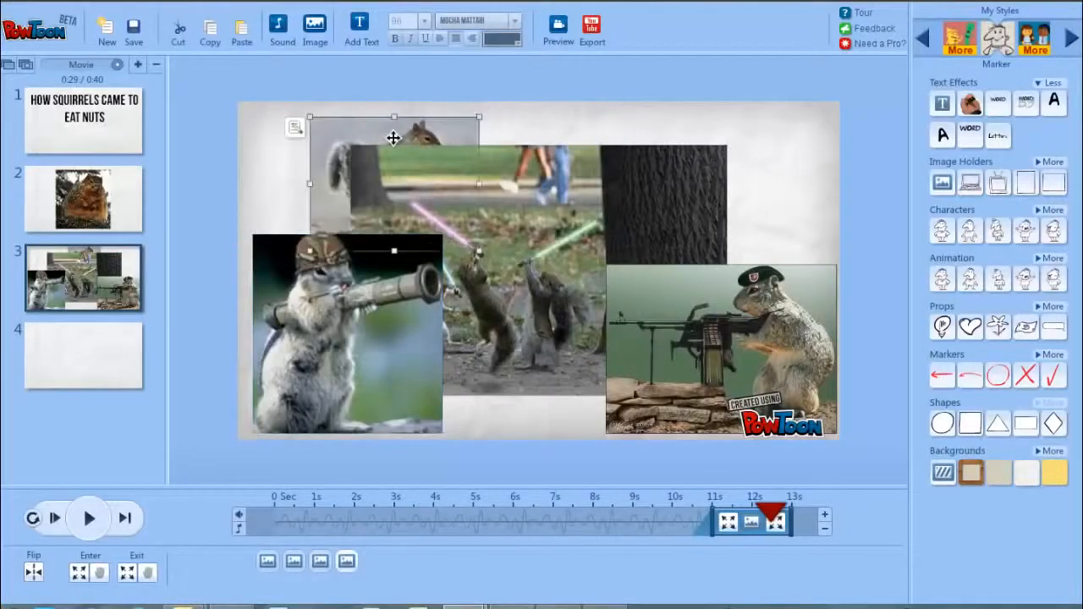
drag(393, 137, 331, 128)
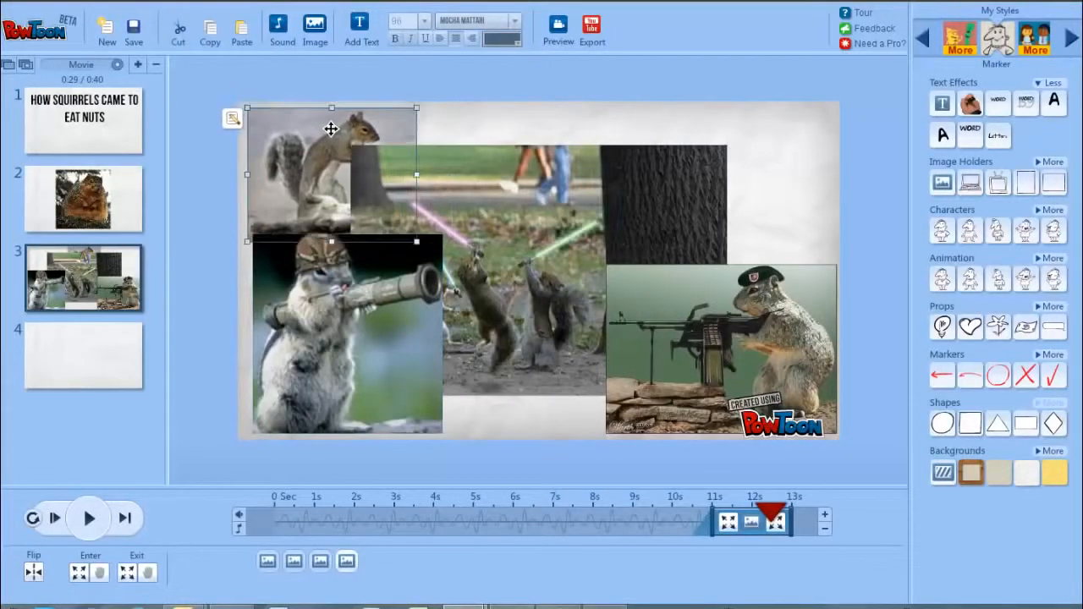
drag(713, 522, 432, 522)
click(564, 382)
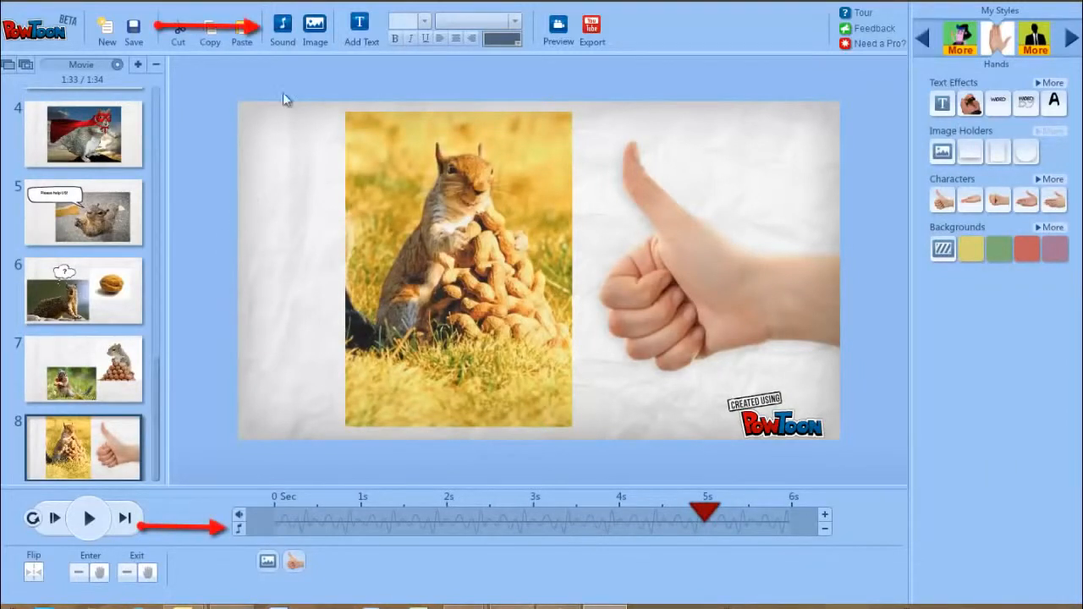
Add the free music track Bitter Sweet to the movie, looped and at a lower volume than the voice-over
click(288, 32)
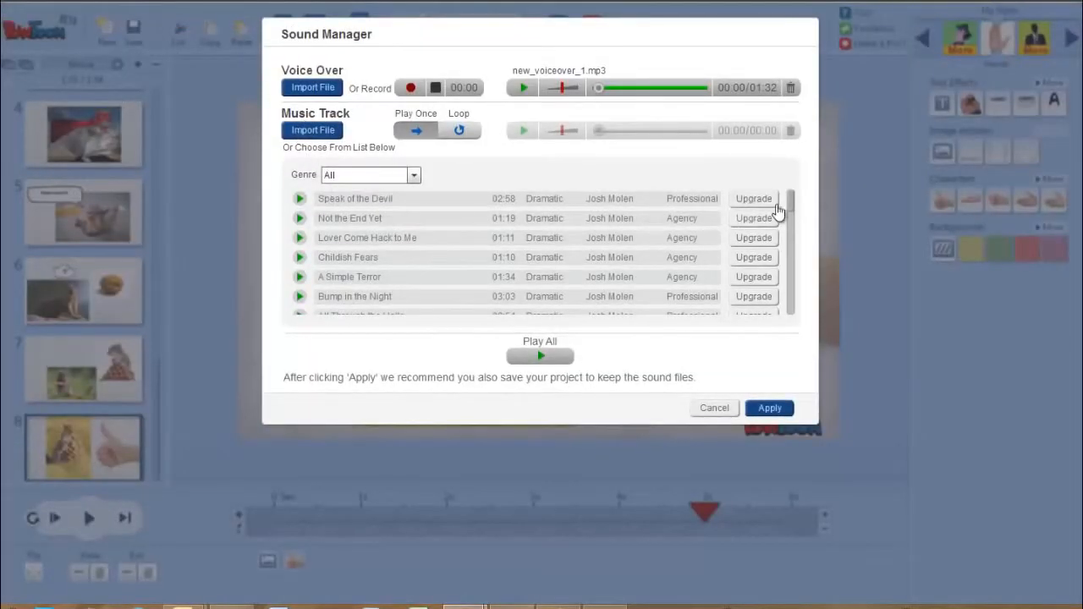
mouse_move(792, 202)
mouse_down()
mouse_move(786, 293)
mouse_move(782, 249)
mouse_up()
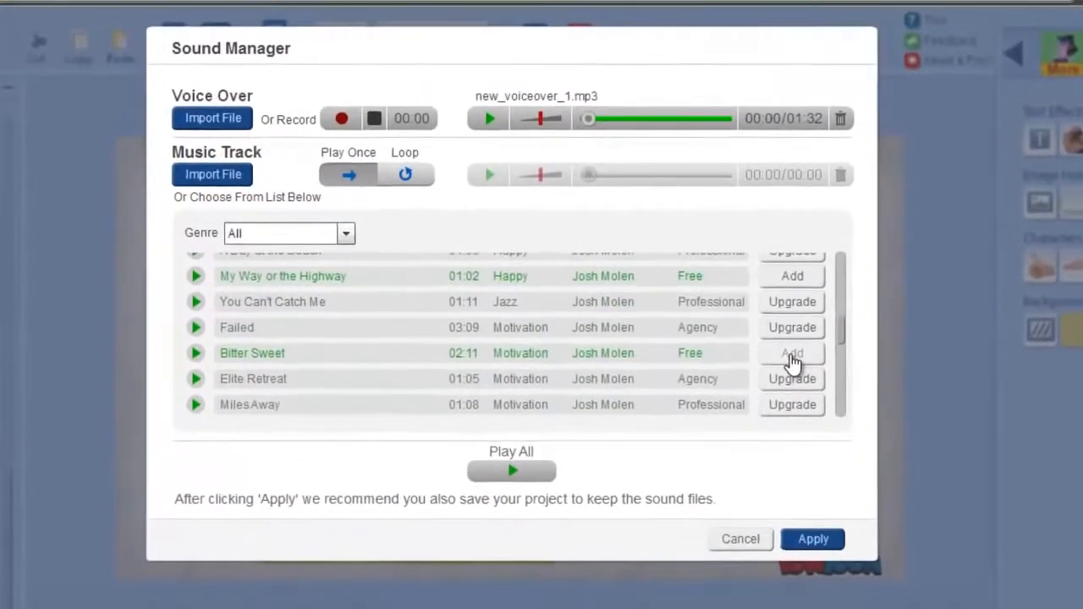
click(793, 361)
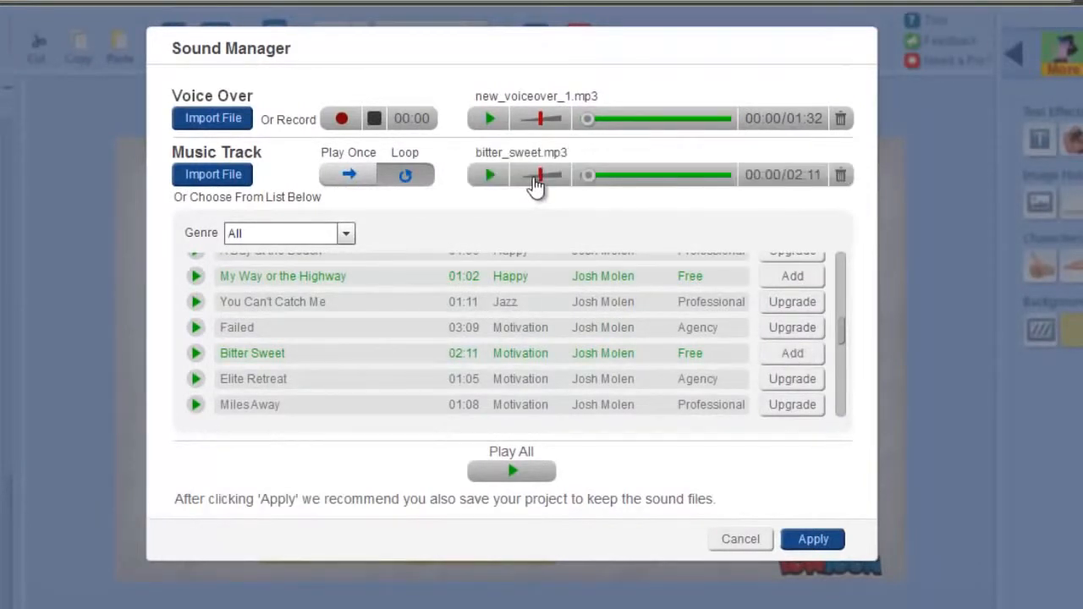
click(533, 176)
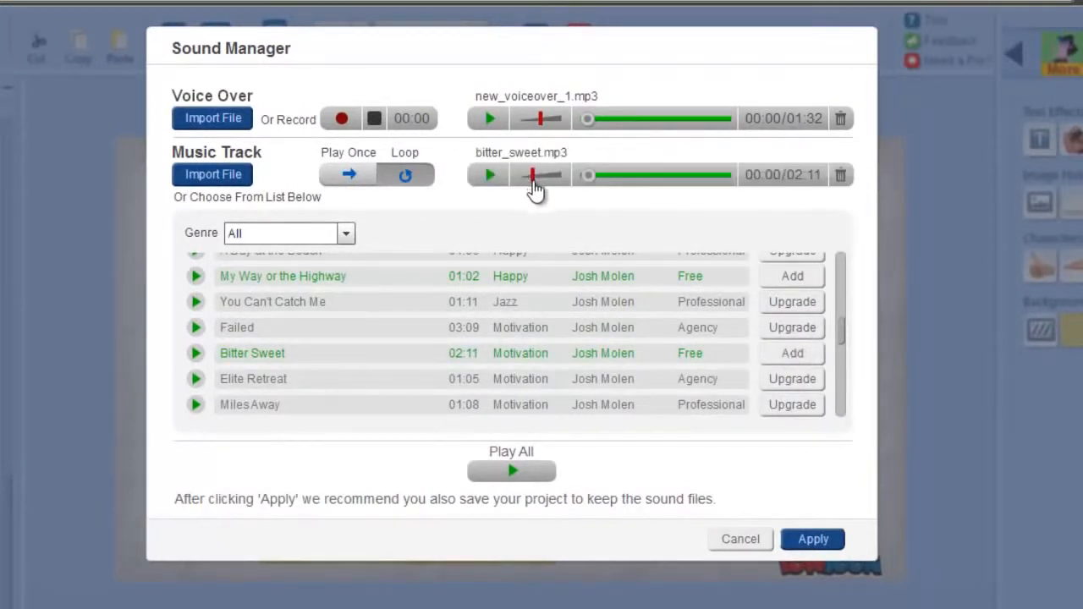
click(804, 540)
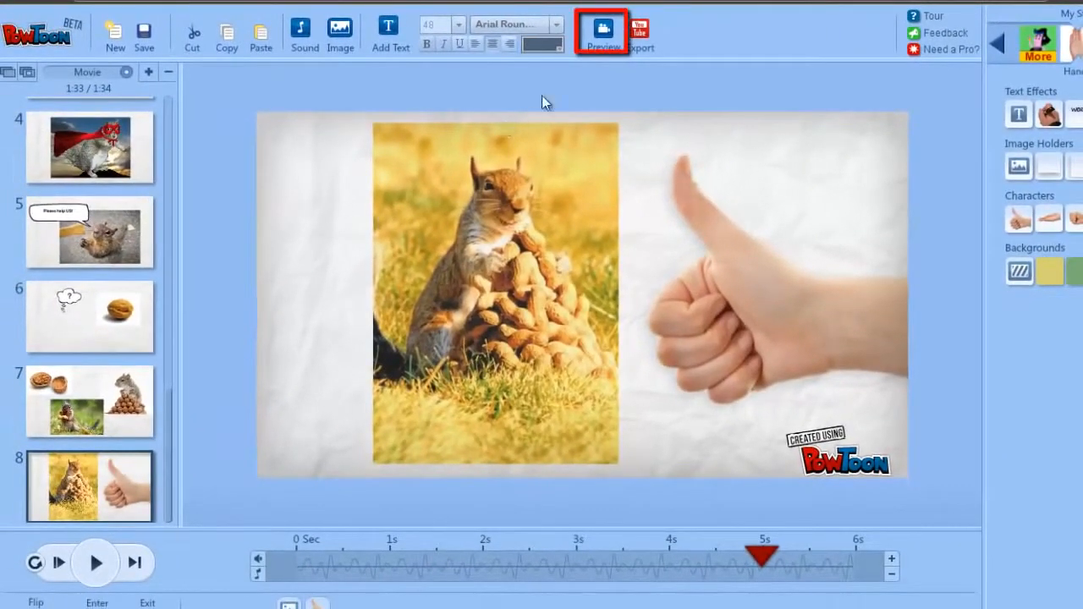
Play the opening of Demo Toon in the preview and look over its export options without exporting
click(605, 38)
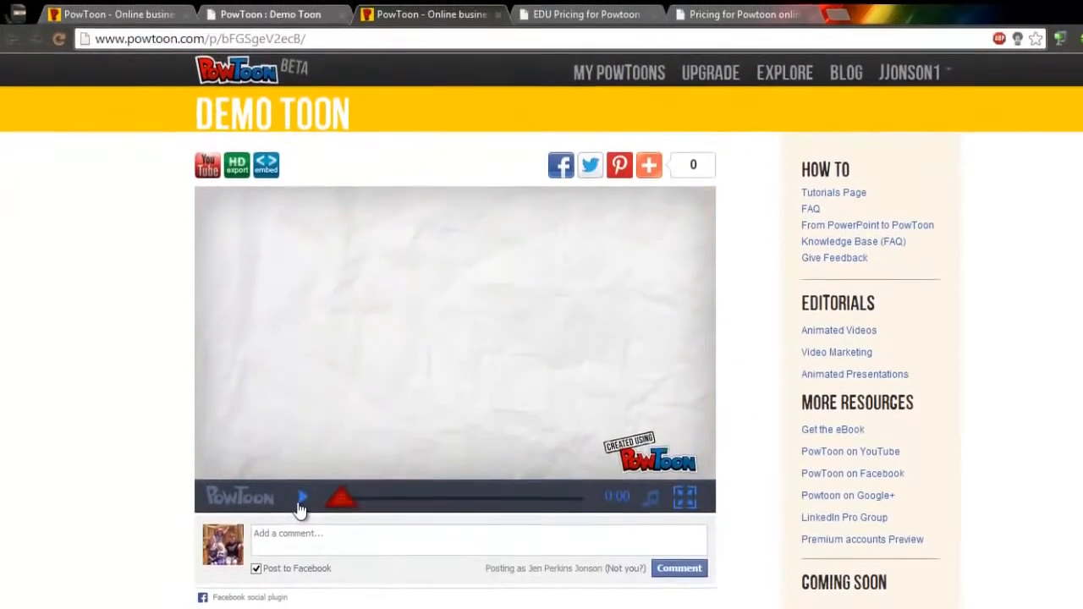
click(301, 501)
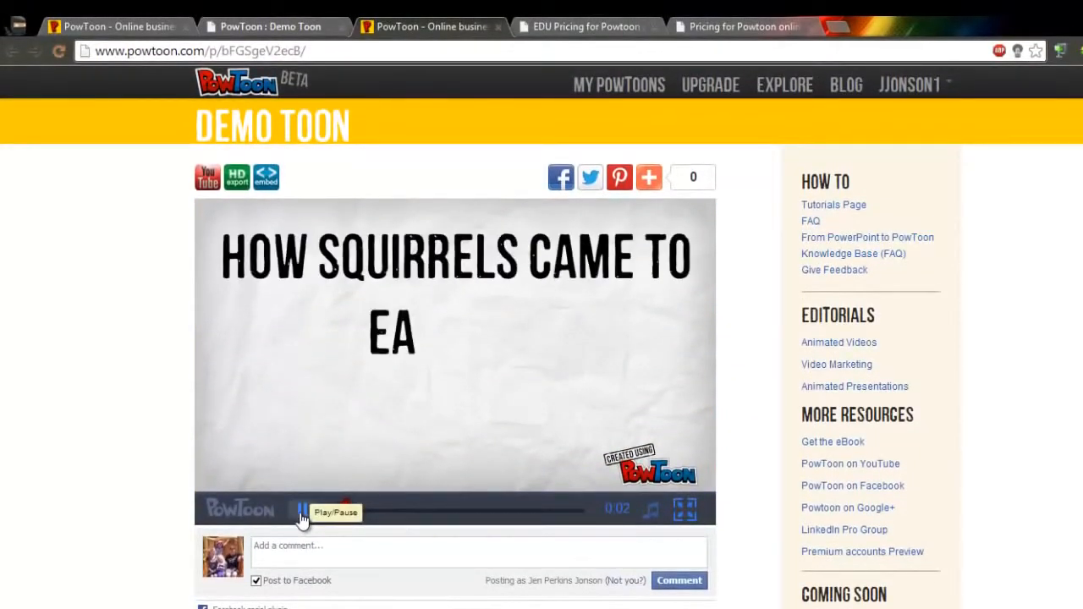
click(302, 511)
click(497, 32)
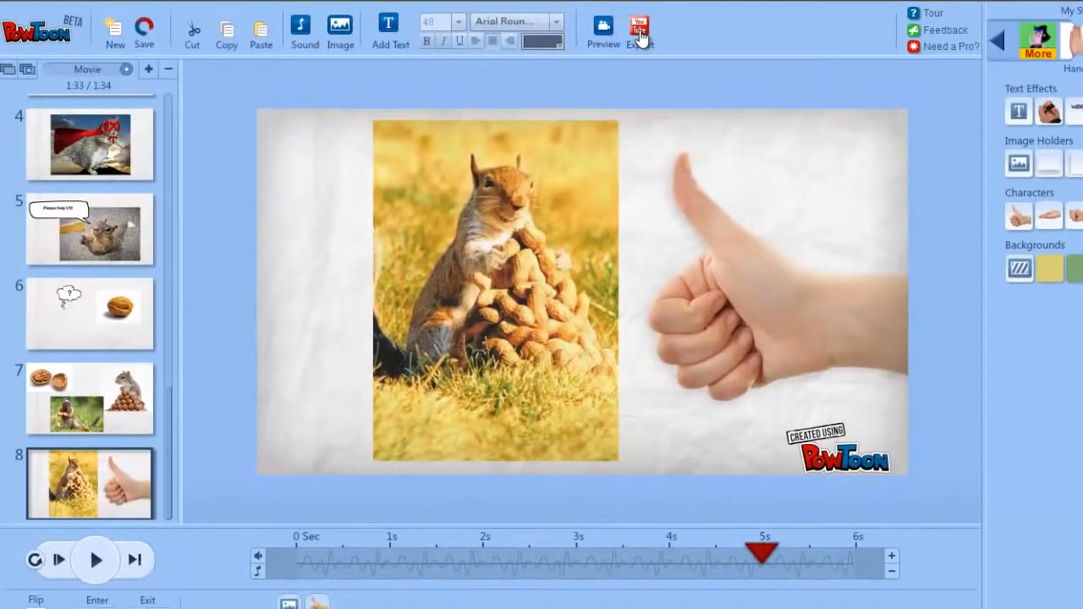
click(640, 34)
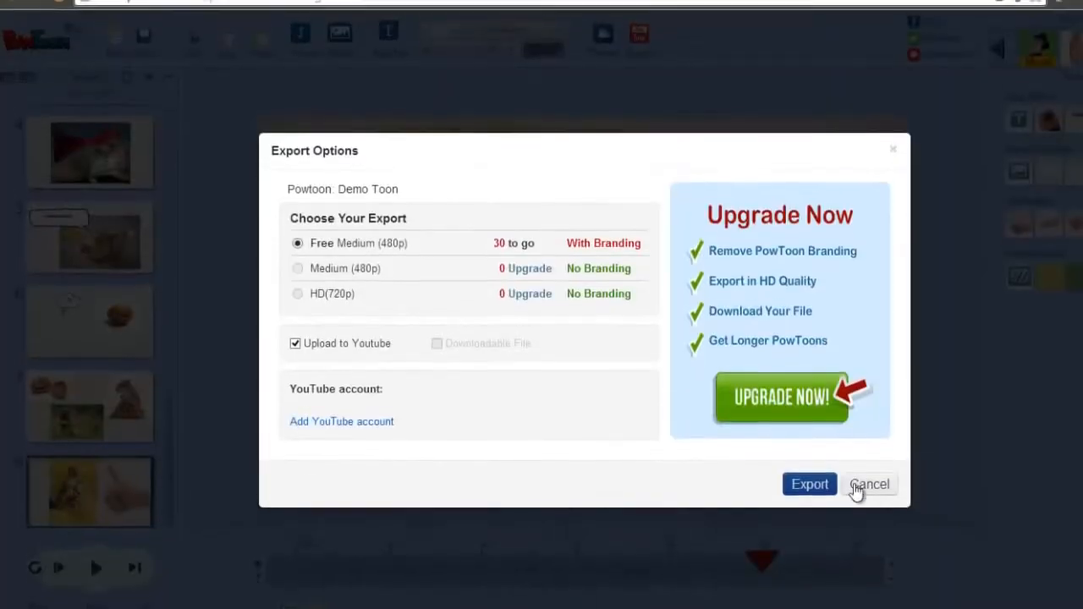
click(856, 493)
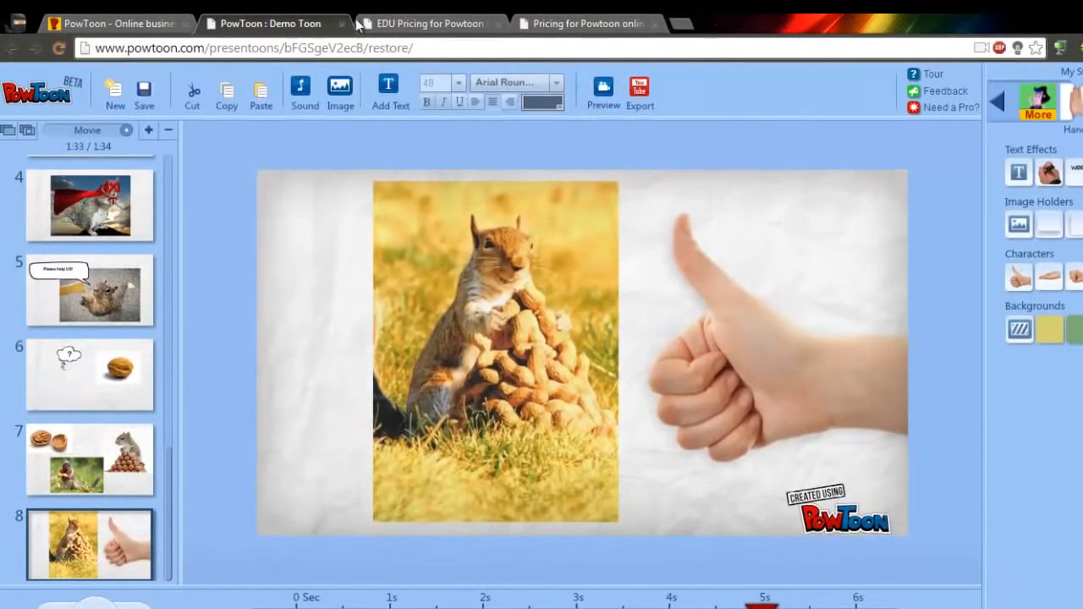
Close the Demo Toon editor and open the Template Example project for editing from My Powtoons
click(343, 25)
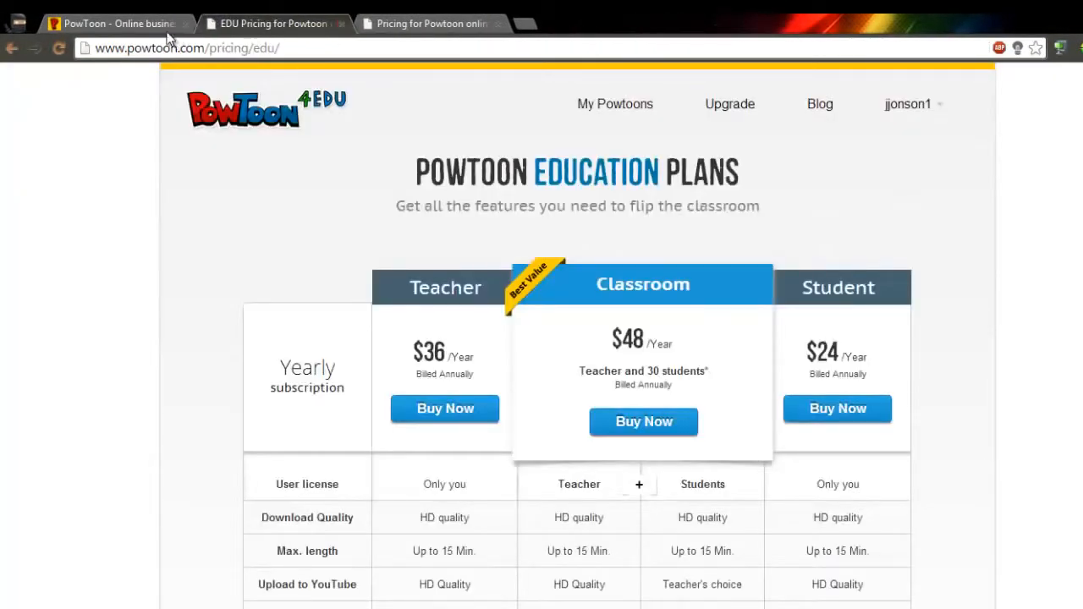
click(163, 30)
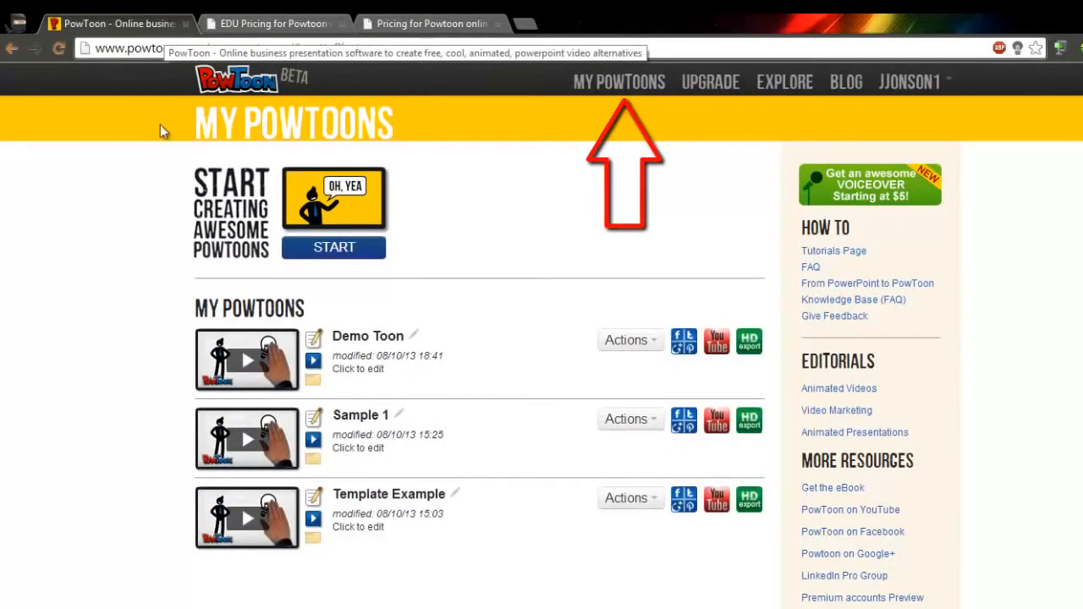
click(651, 501)
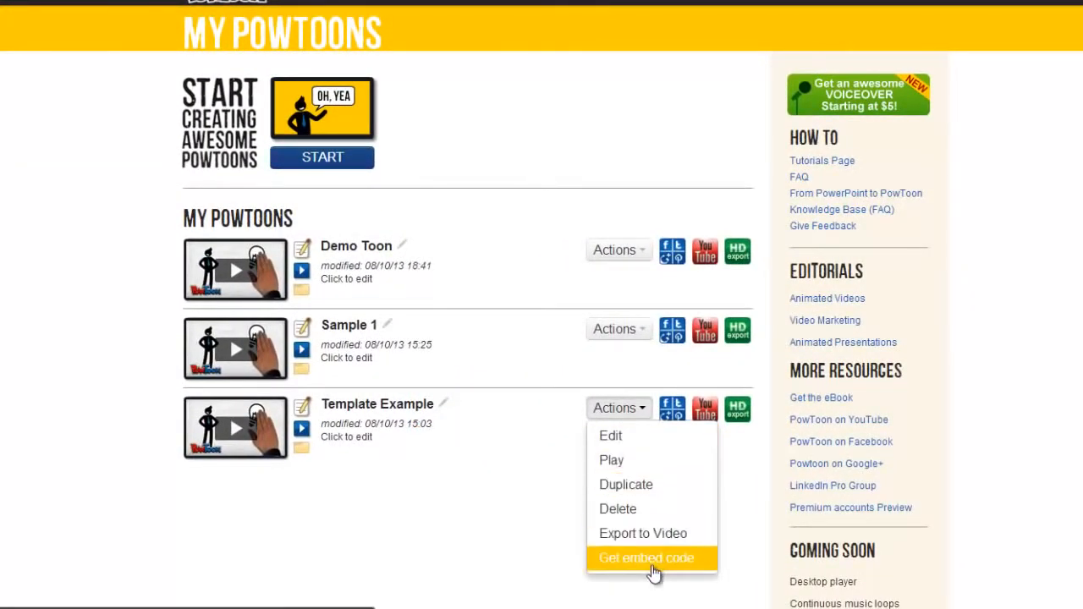
click(632, 437)
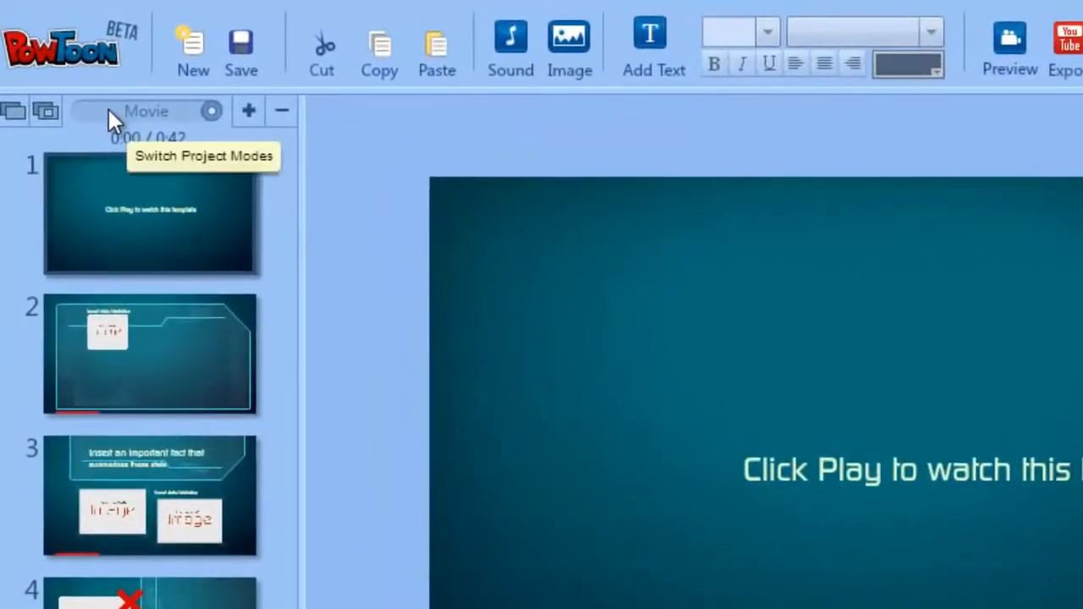
Switch the project to Slideshow mode and add a hold at the 2-second mark of slide 2
click(109, 111)
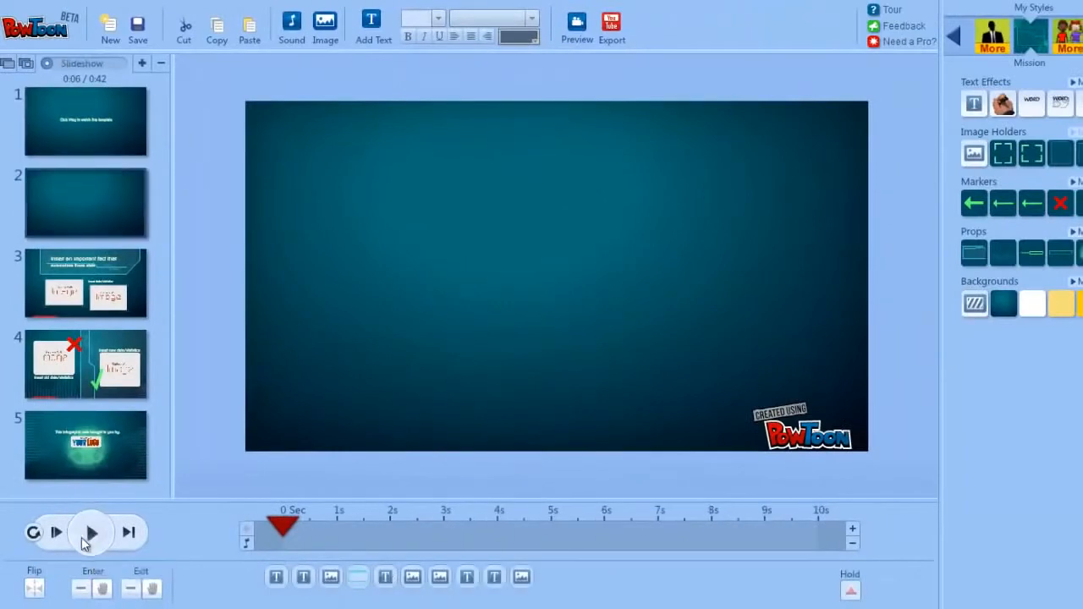
click(88, 536)
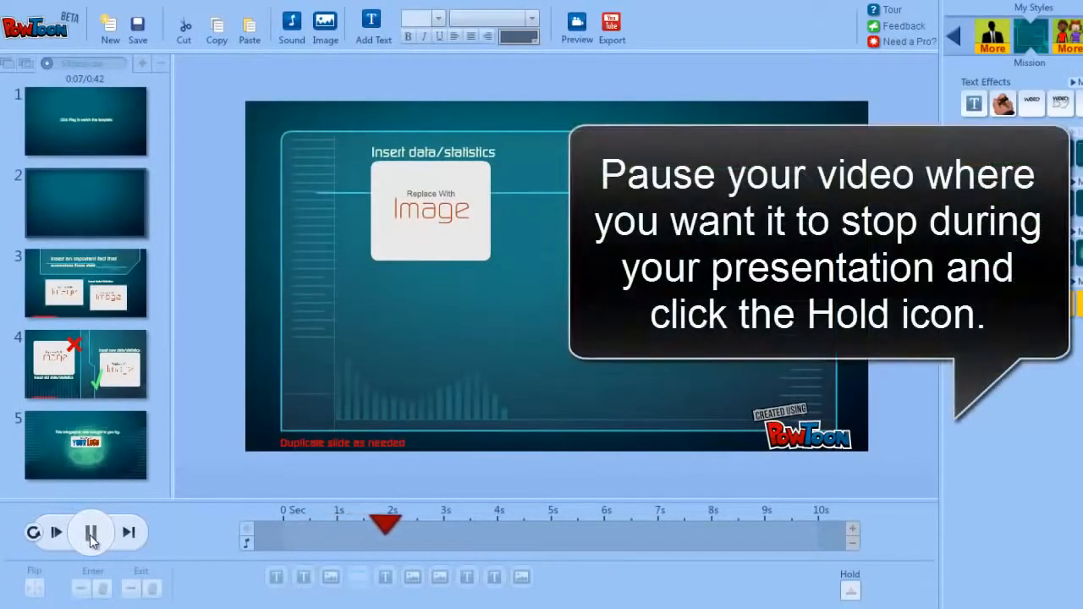
click(91, 536)
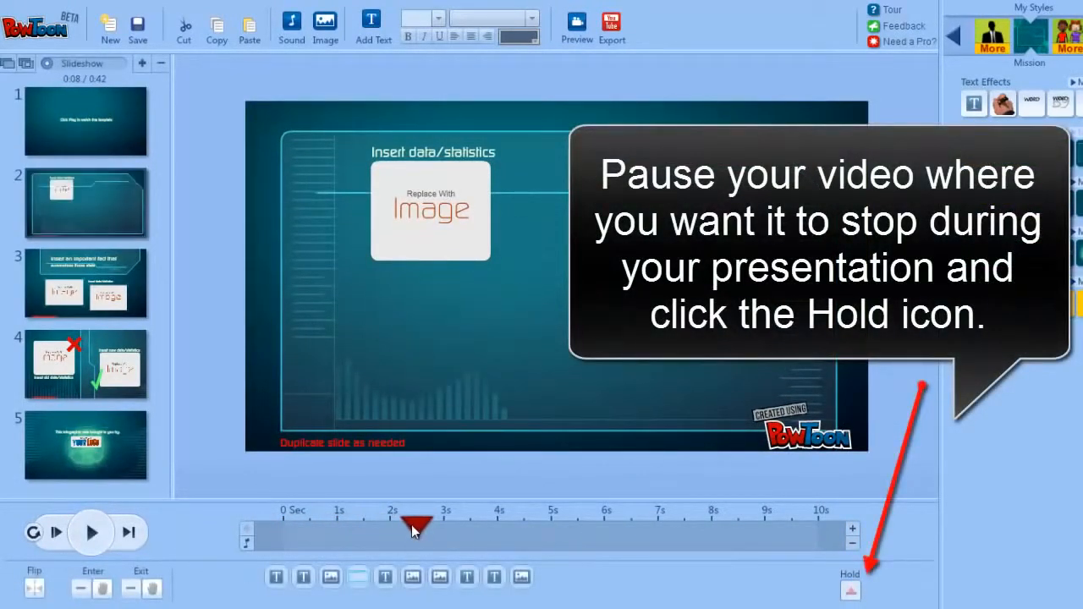
click(854, 594)
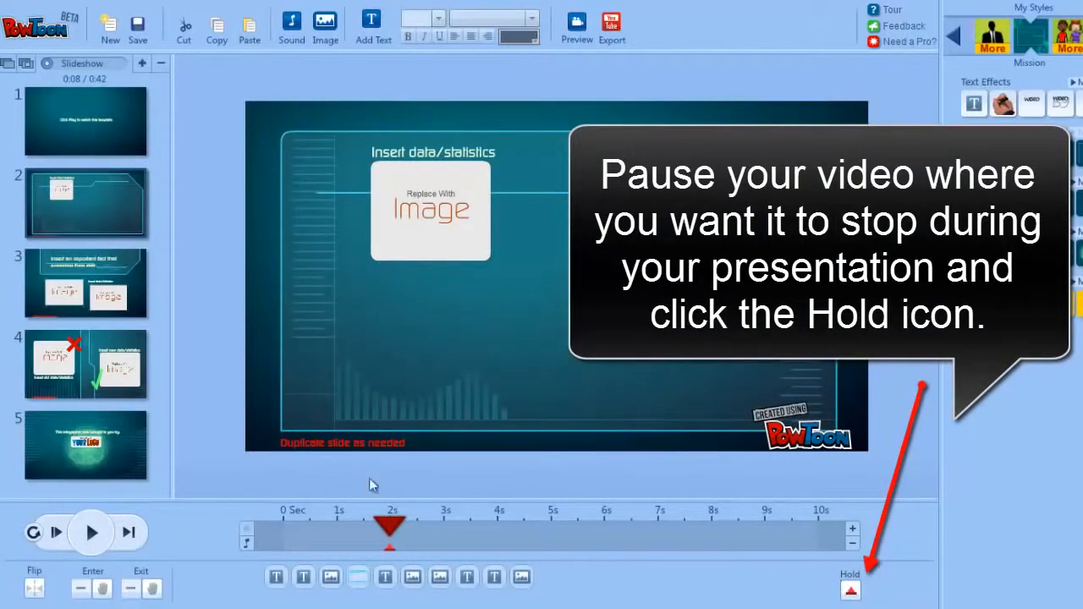
Add a second hold at about 4.5 seconds on slide 2 and play the slide from its start
click(102, 537)
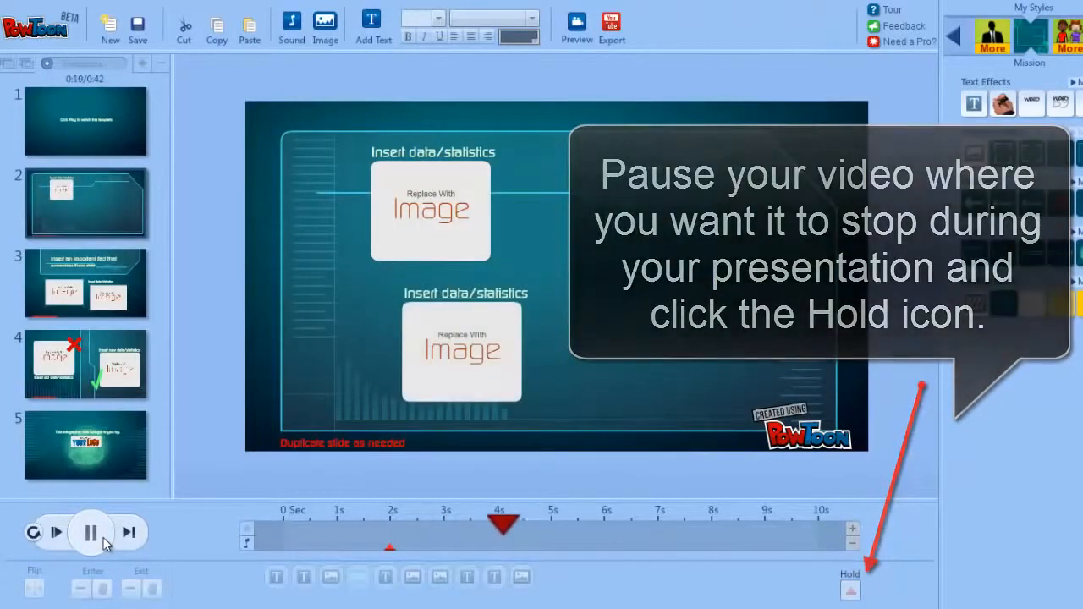
click(104, 538)
click(859, 595)
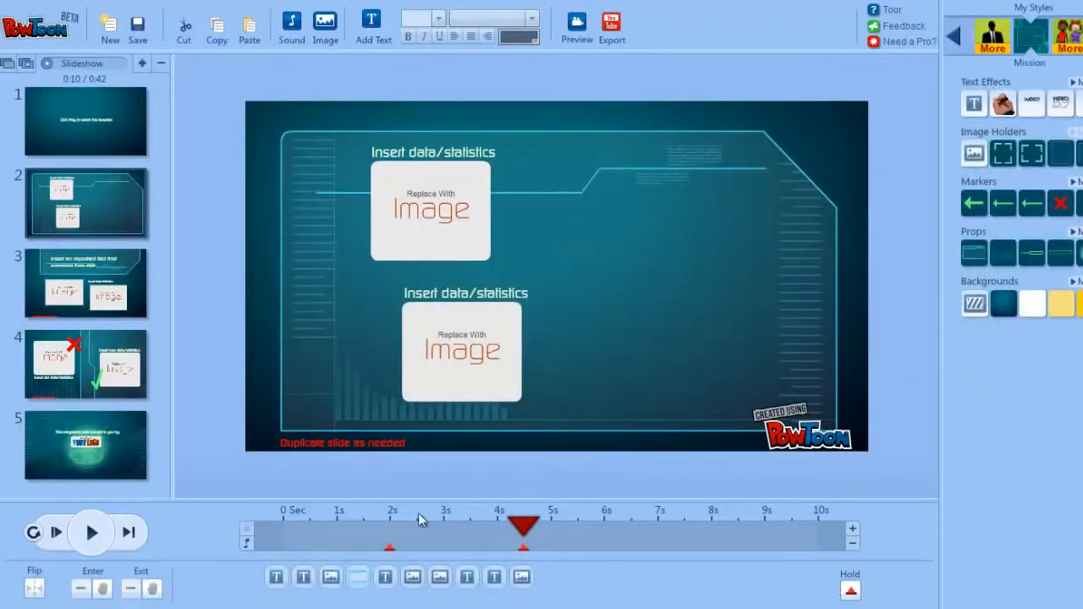
click(58, 536)
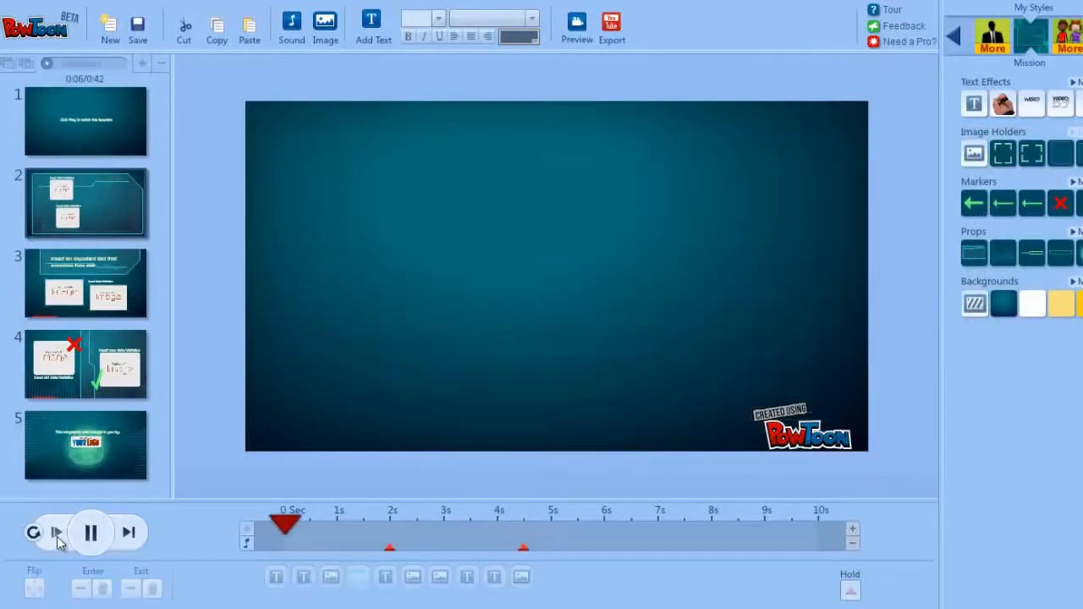